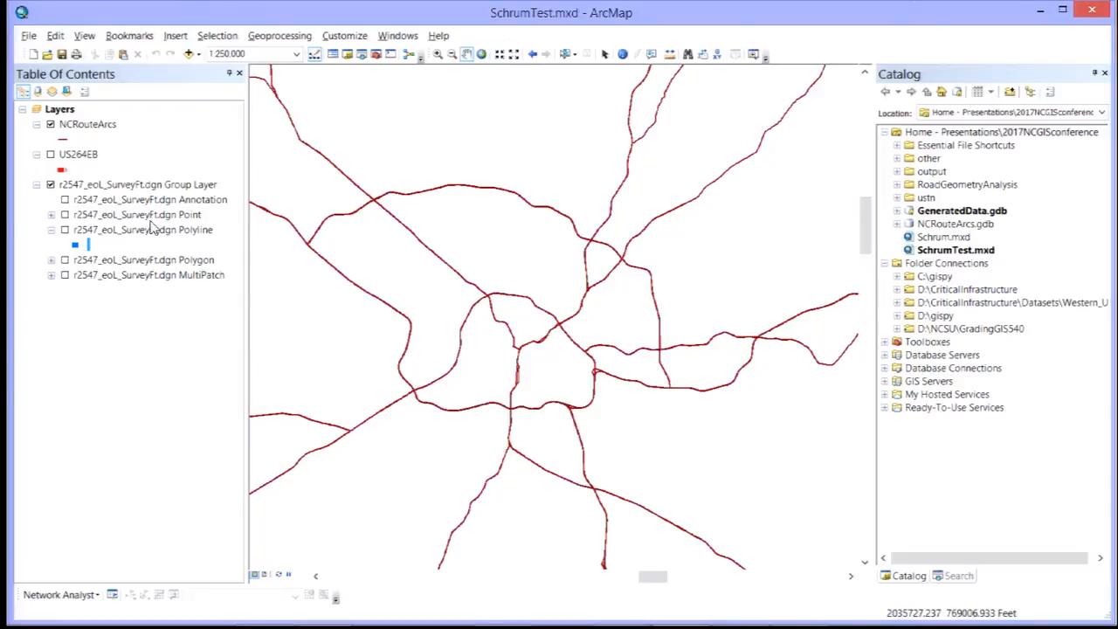
# Show the US264EB layer and examine the western start of its highlighted line against the NCRouteArcs
pyautogui.click(51, 155)
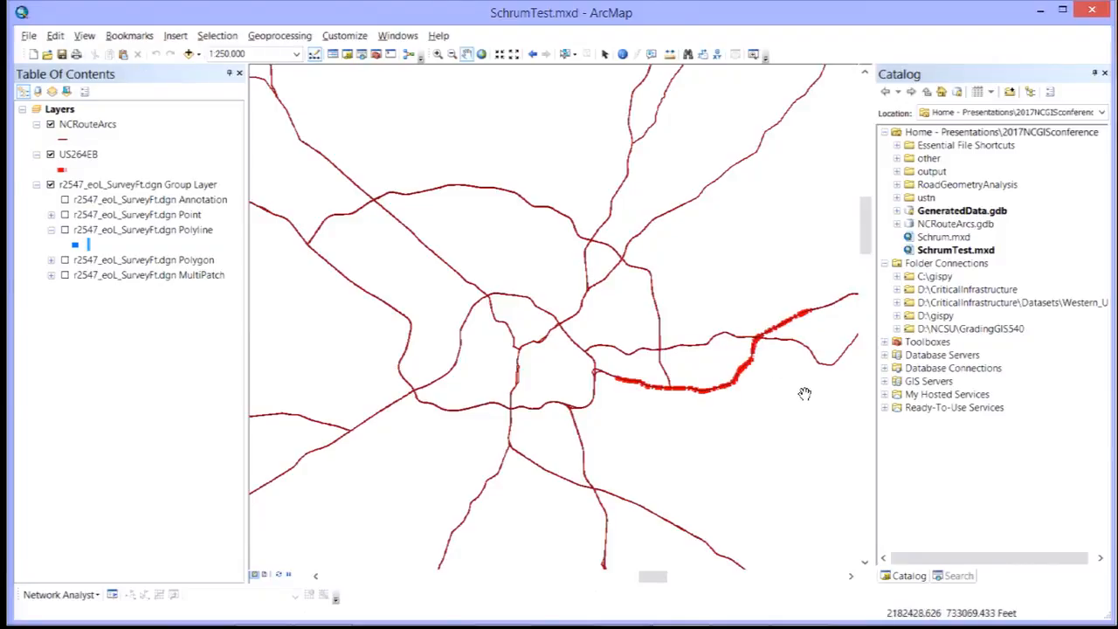
pyautogui.scroll(-2, 815, 378)
pyautogui.scroll(-1, 814, 377)
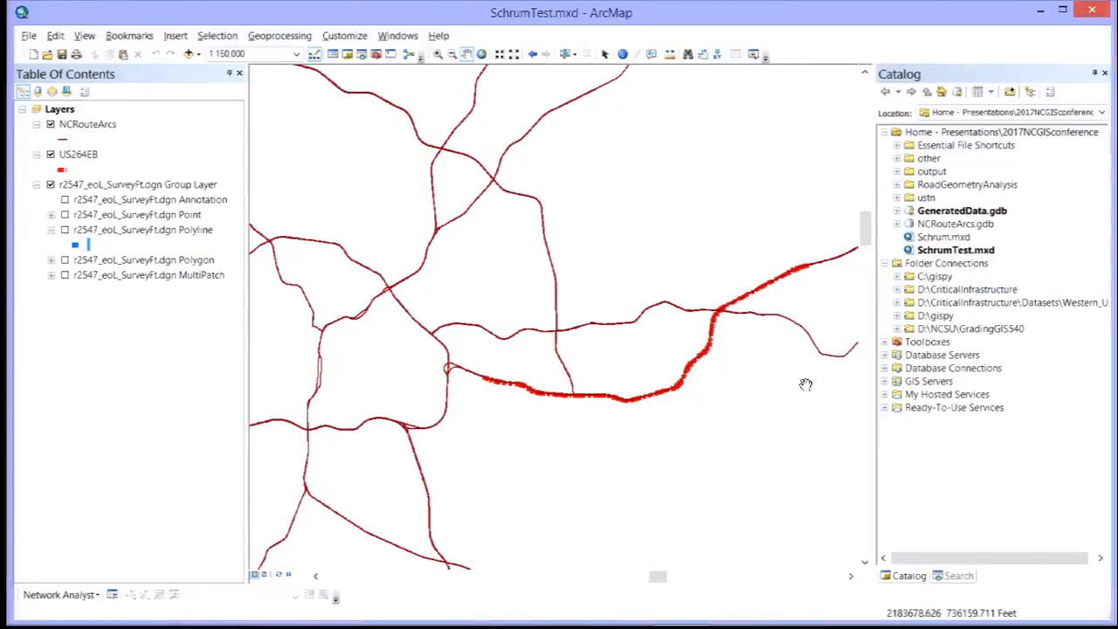
pyautogui.hotkey('alt', 'Tab')
pyautogui.press('Escape')
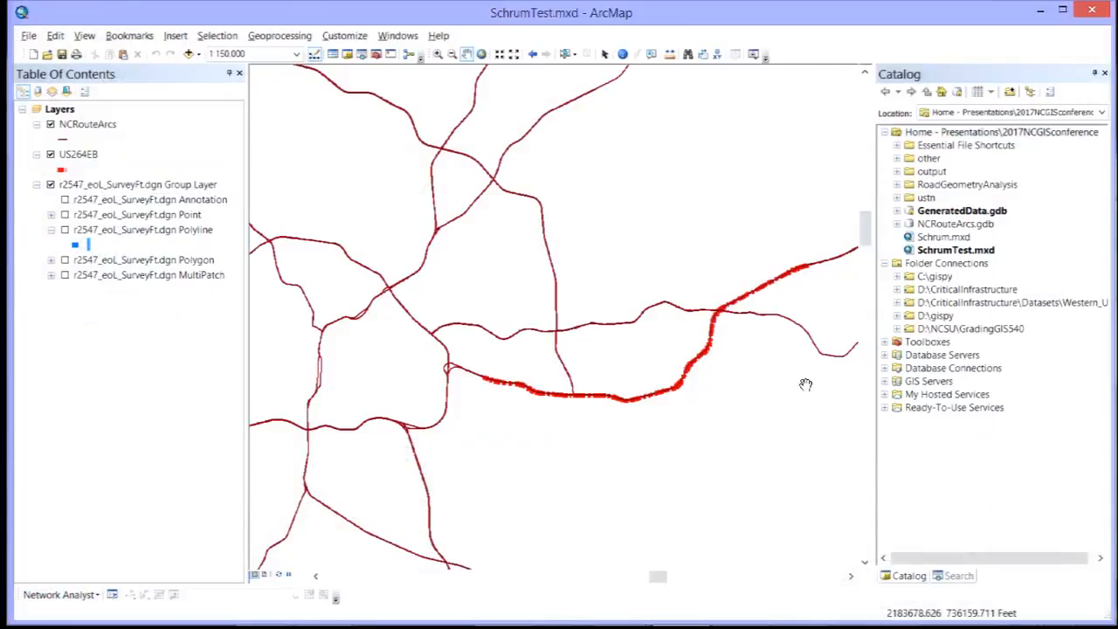
pyautogui.scroll(-3, 476, 374)
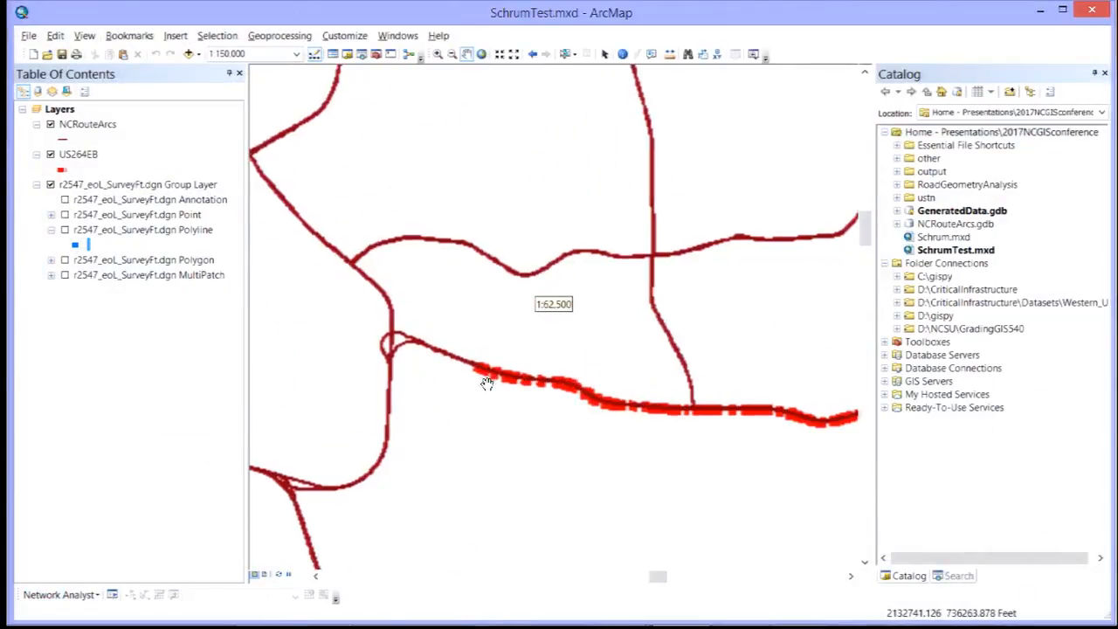
pyautogui.scroll(-4, 474, 367)
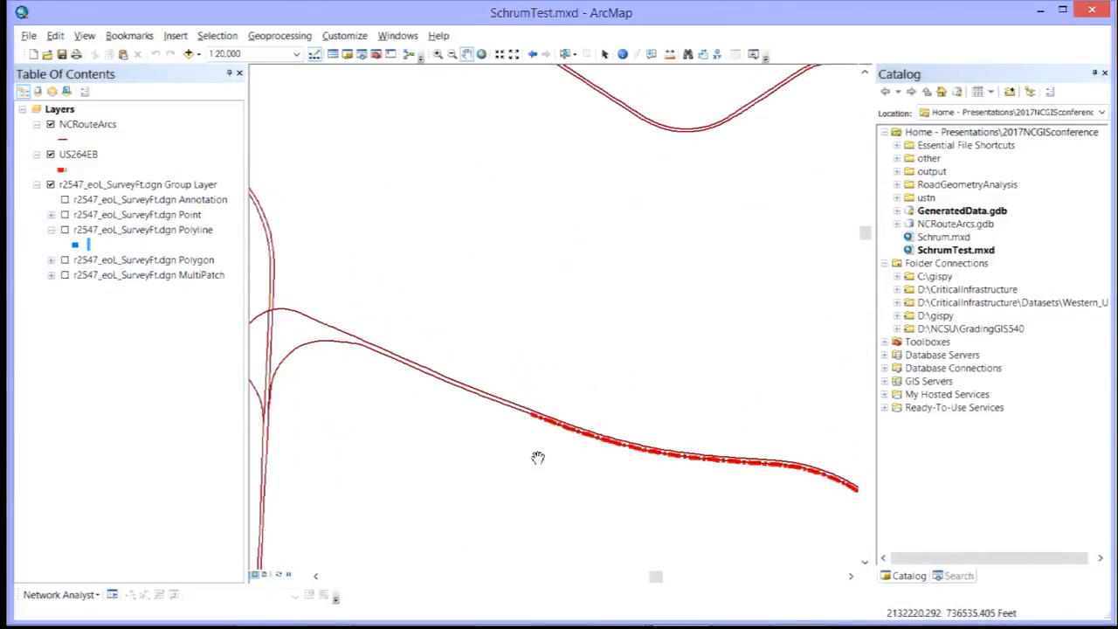
pyautogui.scroll(-3, 541, 412)
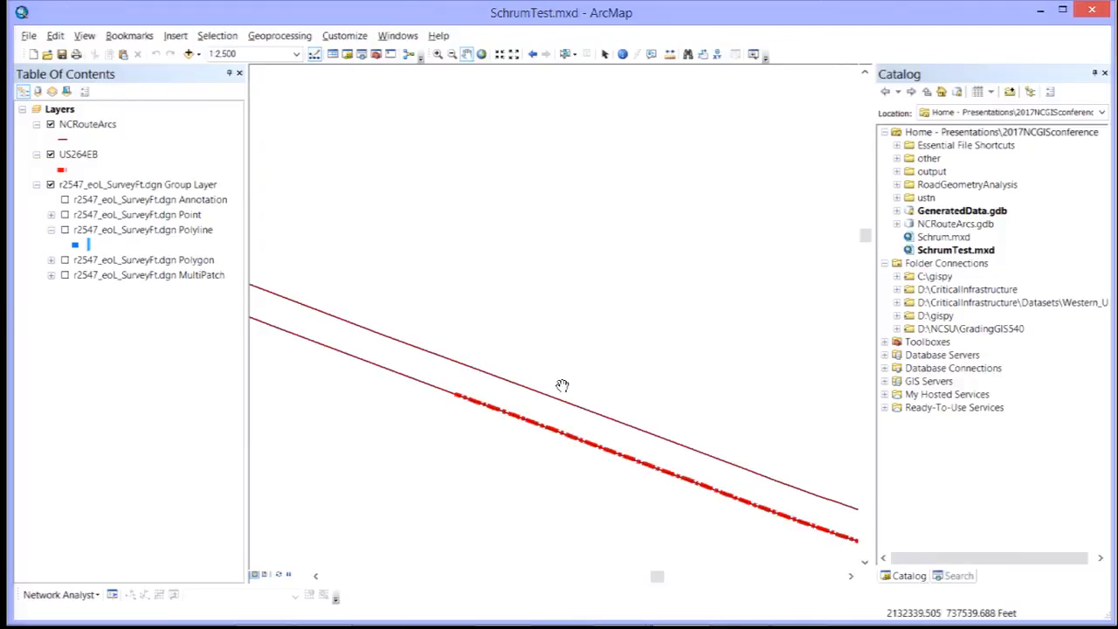
# Switch to MicroStation, where the r2547_eoL_SurveyFt.dgn drawing is open
pyautogui.hotkey('alt', 'Tab')
pyautogui.hotkey('alt', 'Tab')
pyautogui.hotkey('alt', 'Tab')
pyautogui.hotkey('alt', 'Tab')
pyautogui.hotkey('alt', 'Tab')
pyautogui.hotkey('alt', 'Tab')
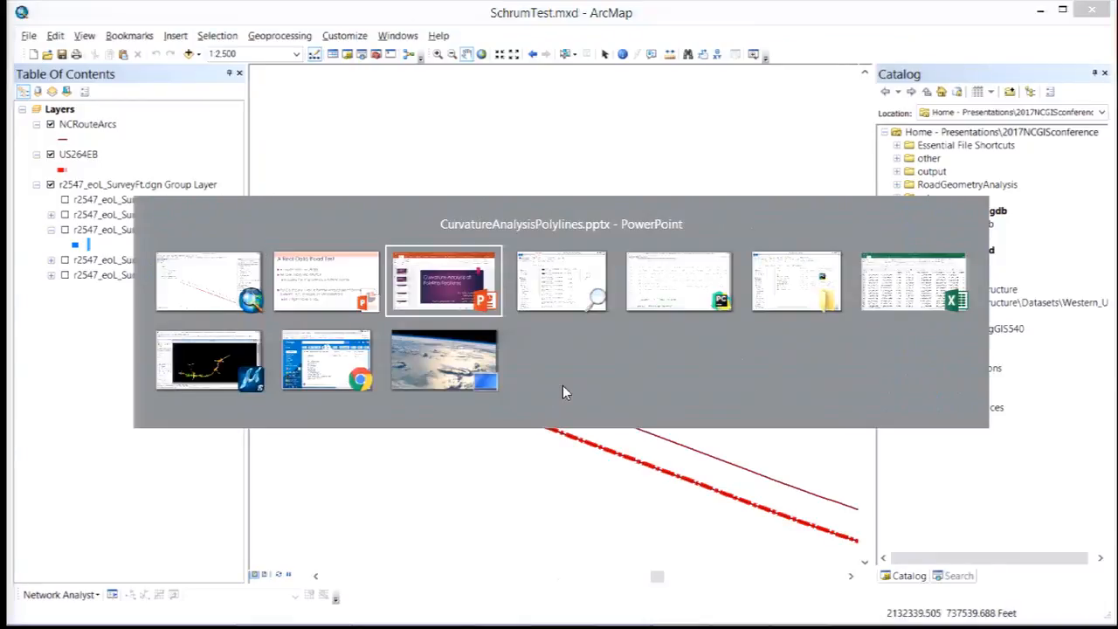
pyautogui.hotkey('alt', 'Tab')
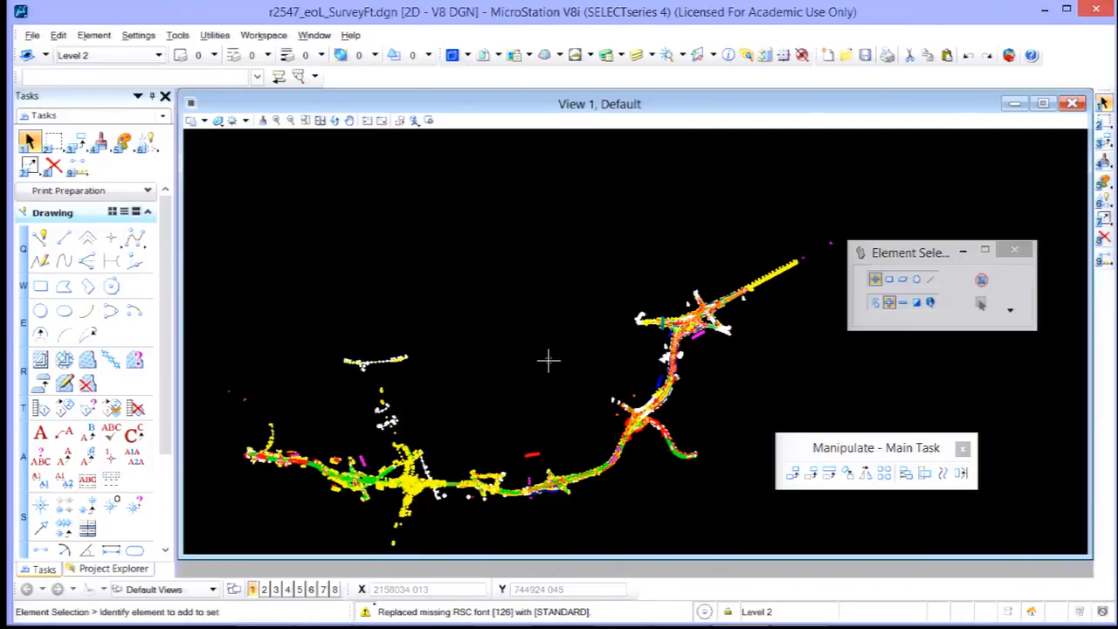
# Open the list of references, display the alignments reference and hide the everything reference
pyautogui.hotkey('alt', 'f')
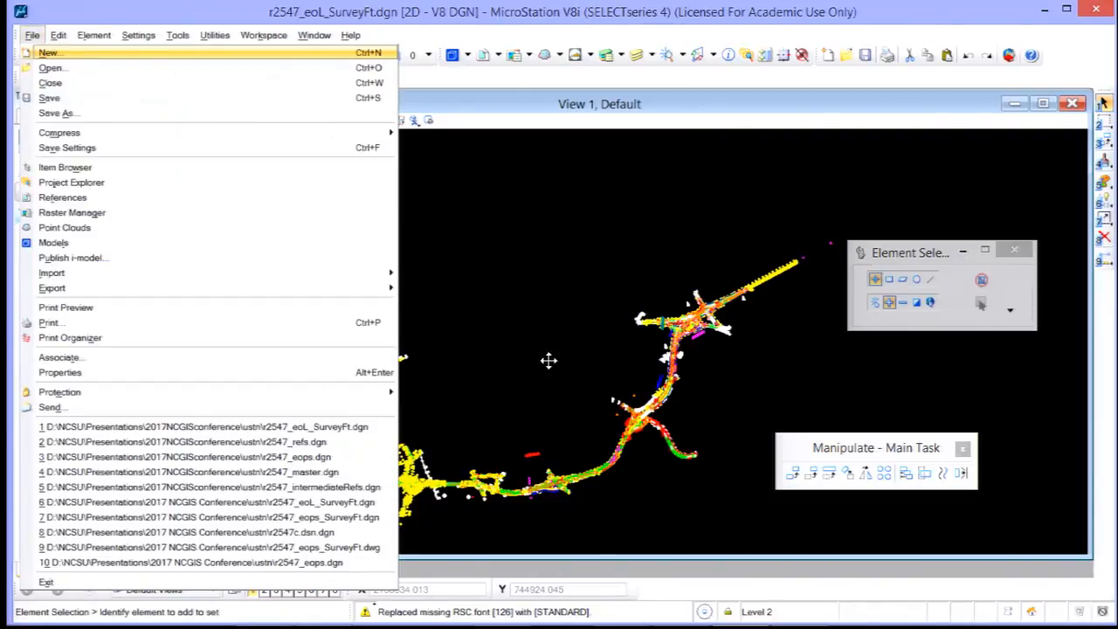
pyautogui.press('r')
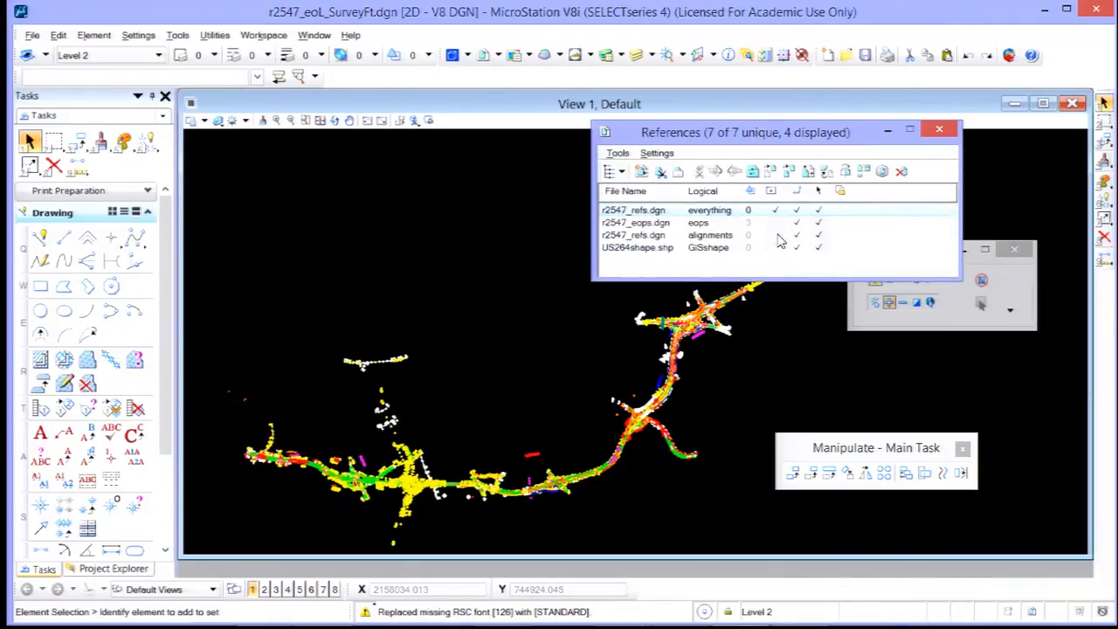
pyautogui.click(777, 235)
pyautogui.click(776, 211)
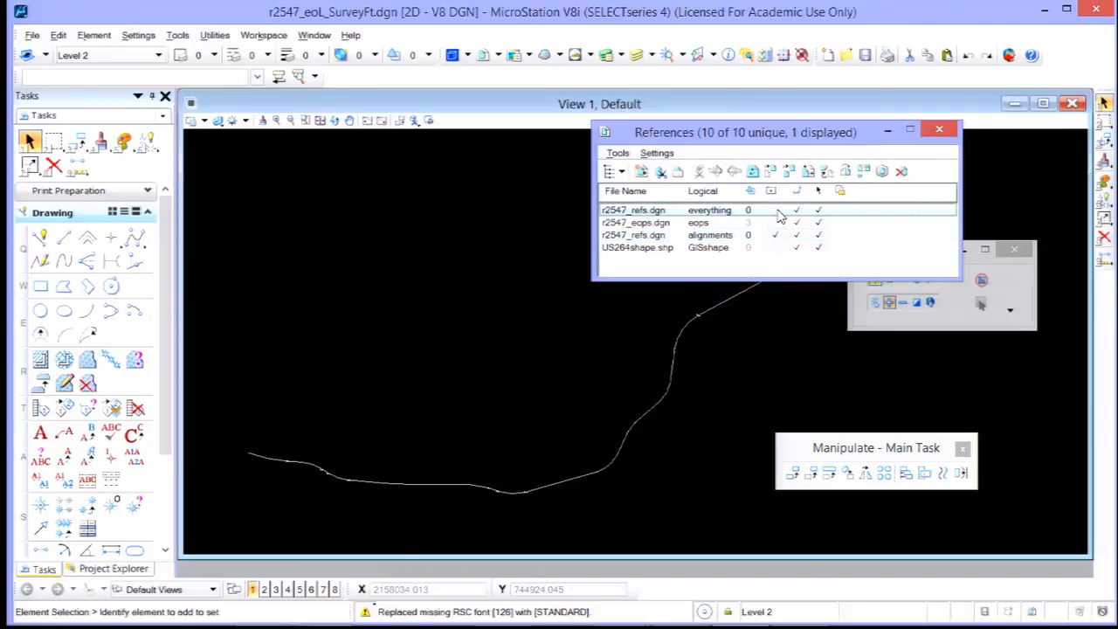
# Hide the alignments reference, view US264shape.shp on its own, and replace it with the eops reference at the road's west end
pyautogui.click(776, 235)
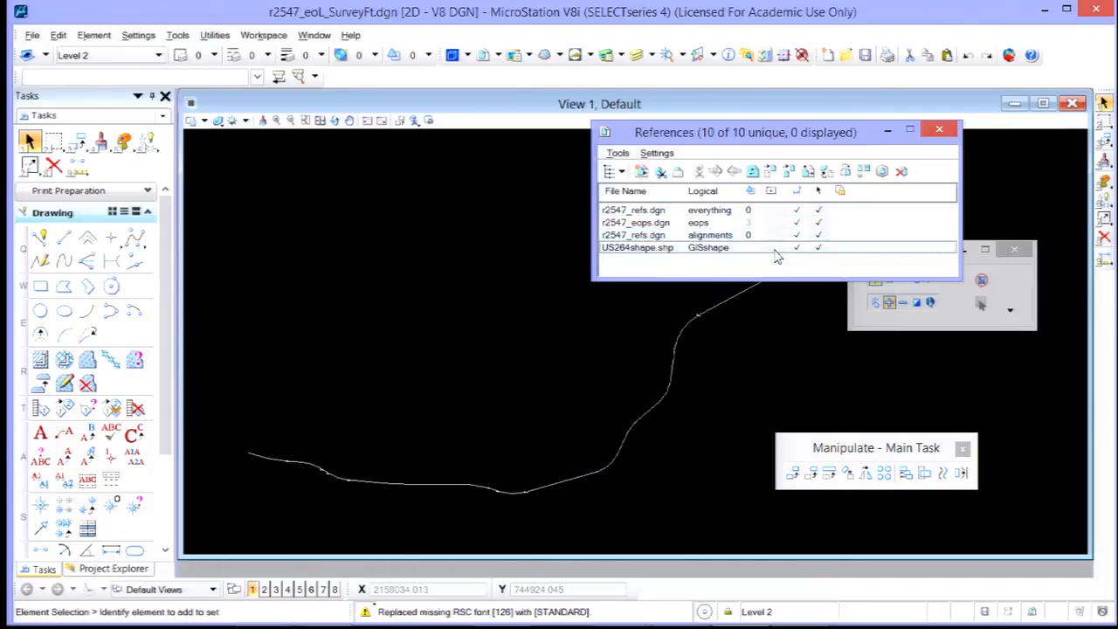
pyautogui.click(773, 249)
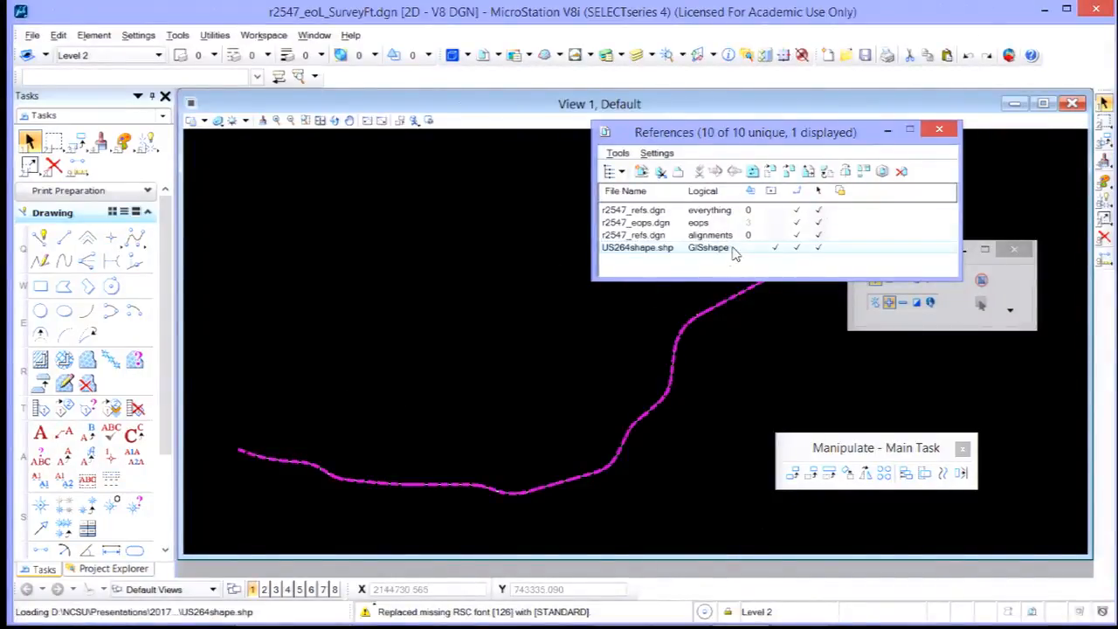
pyautogui.click(775, 224)
pyautogui.click(775, 247)
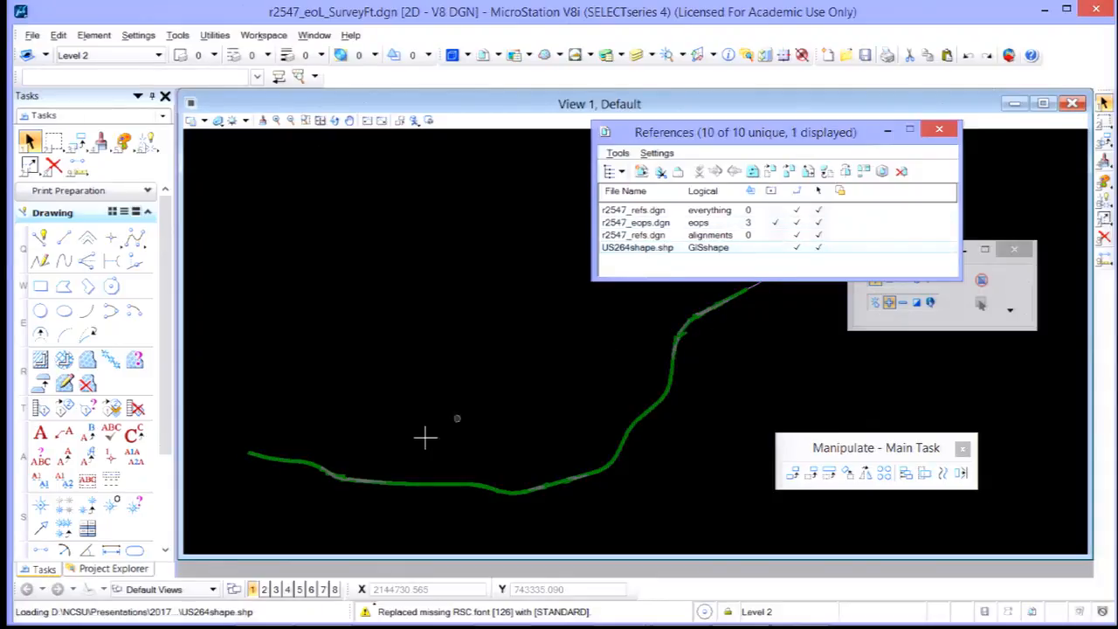
pyautogui.scroll(3, 253, 476)
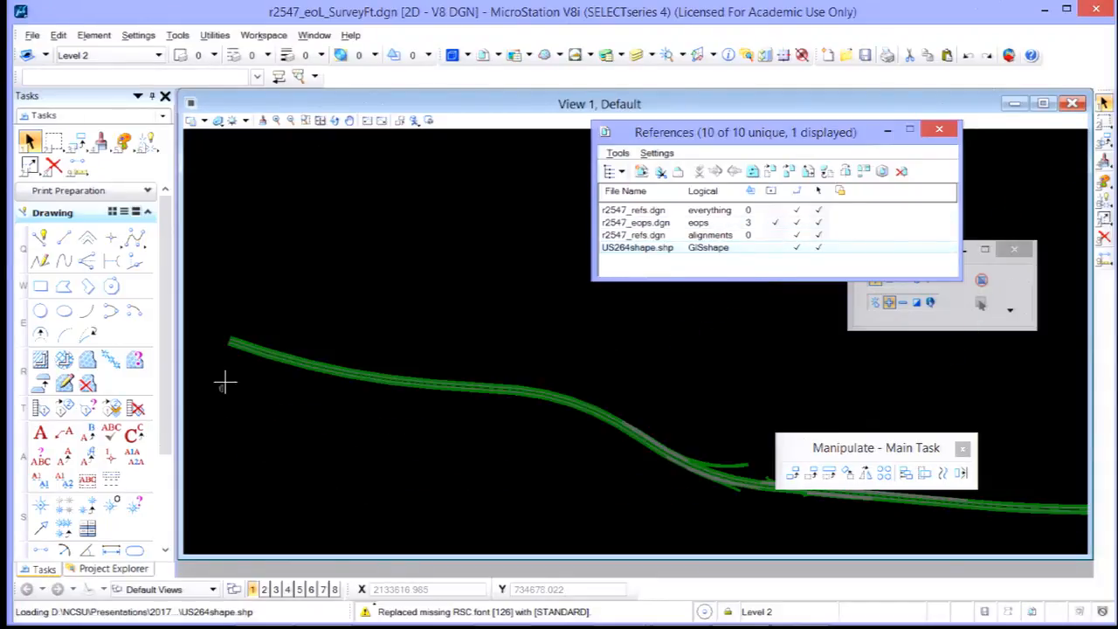
pyautogui.scroll(3, 220, 341)
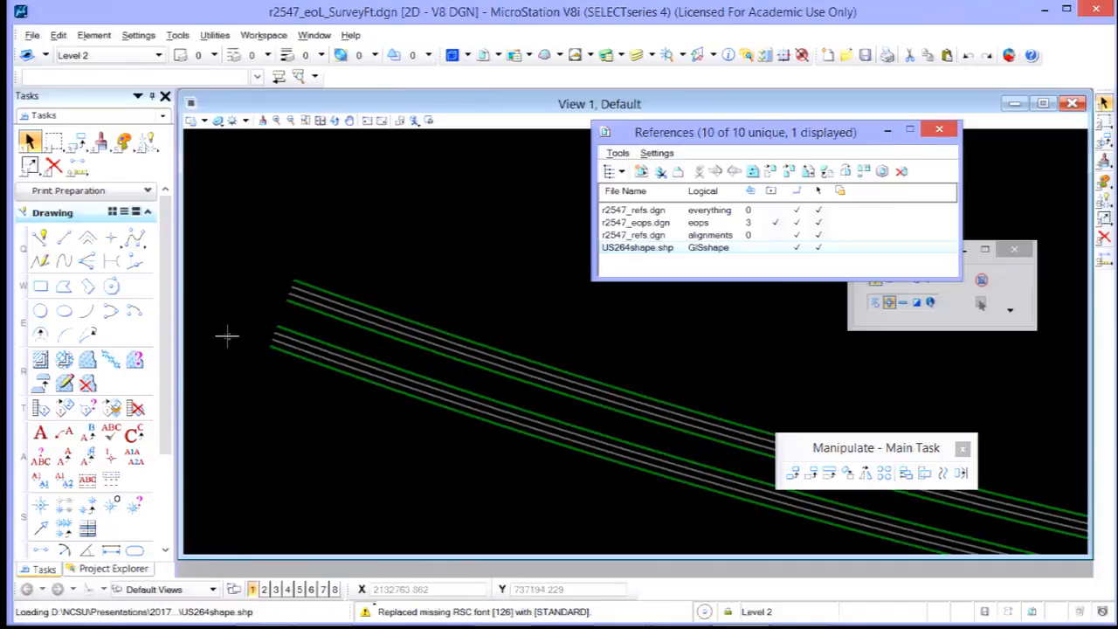
pyautogui.scroll(2, 279, 323)
pyautogui.click(793, 473)
pyautogui.click(487, 403)
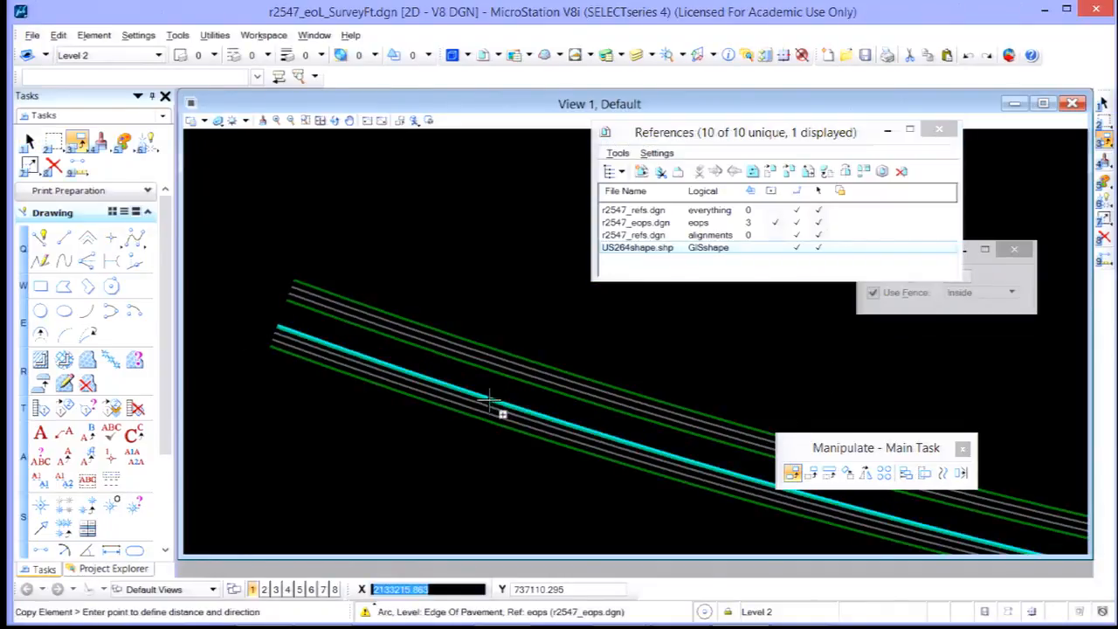
pyautogui.rightClick(445, 447)
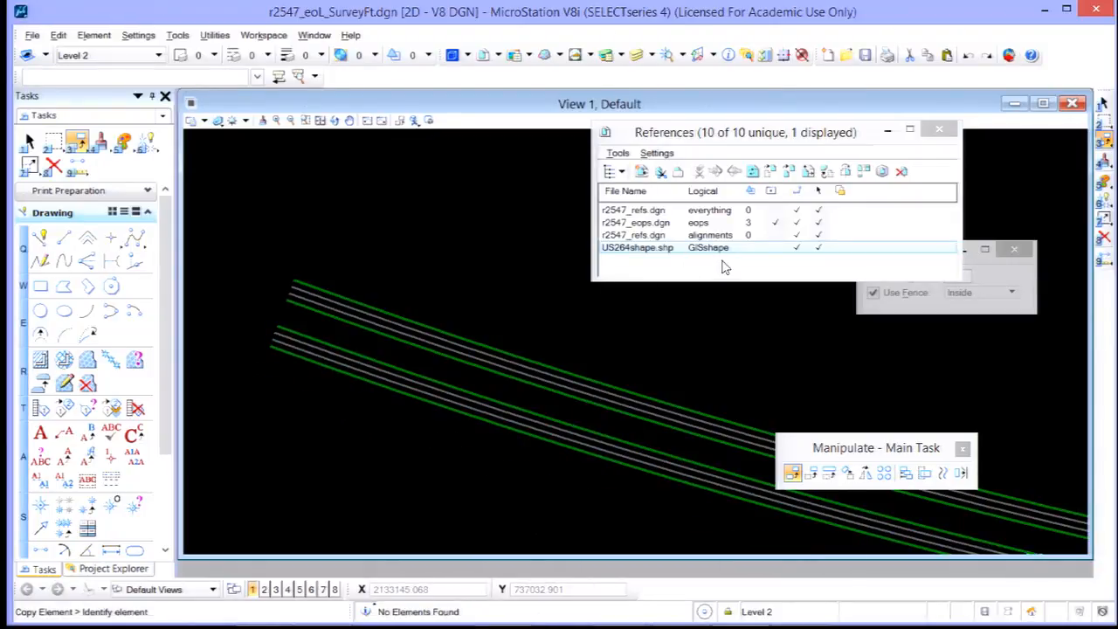
# Hide the eops reference and measure the radius of the westernmost arc of the drawing's road line
pyautogui.click(775, 222)
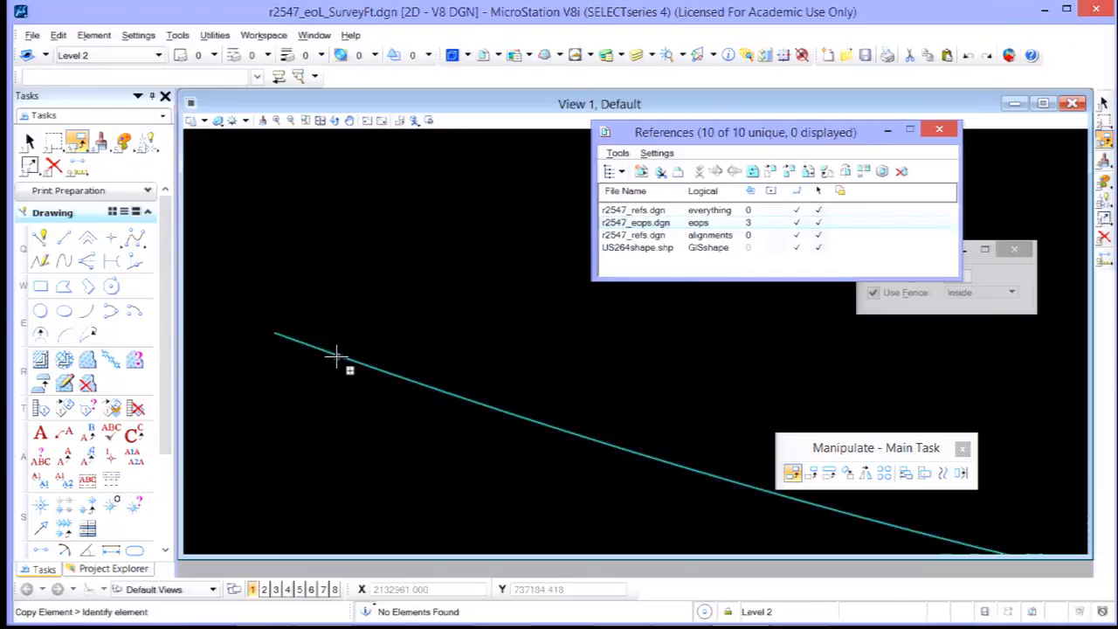
pyautogui.click(61, 552)
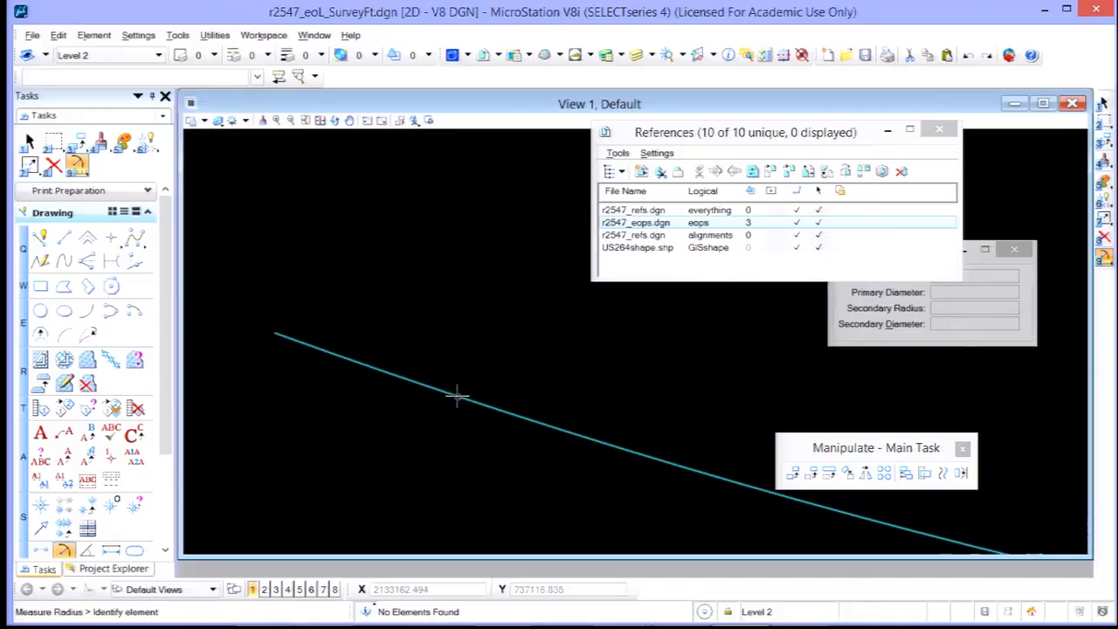
pyautogui.click(456, 396)
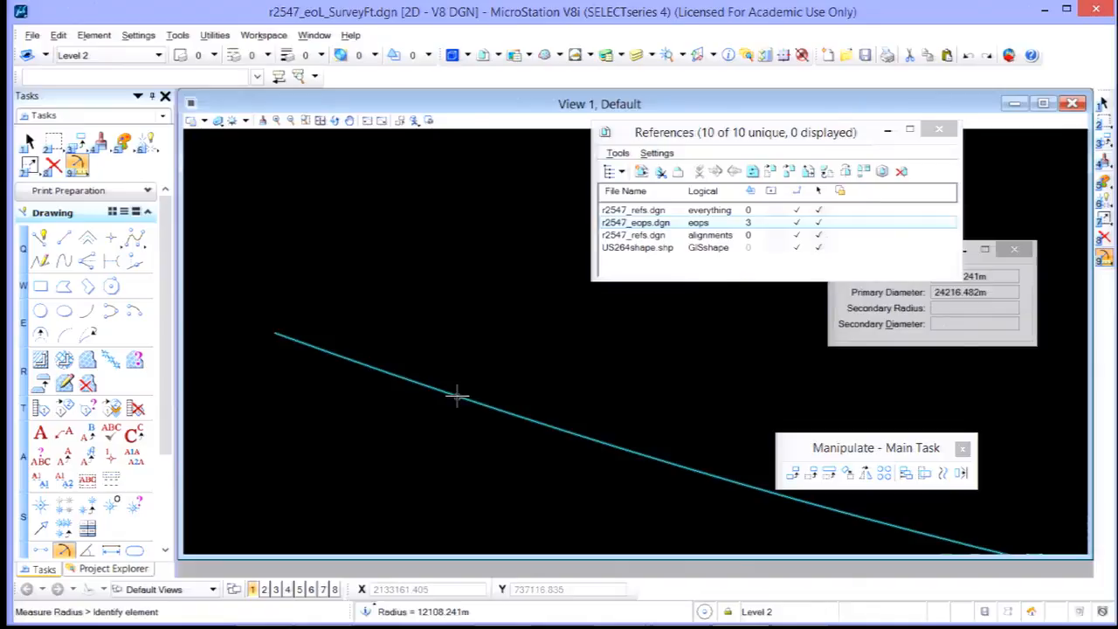
pyautogui.click(841, 315)
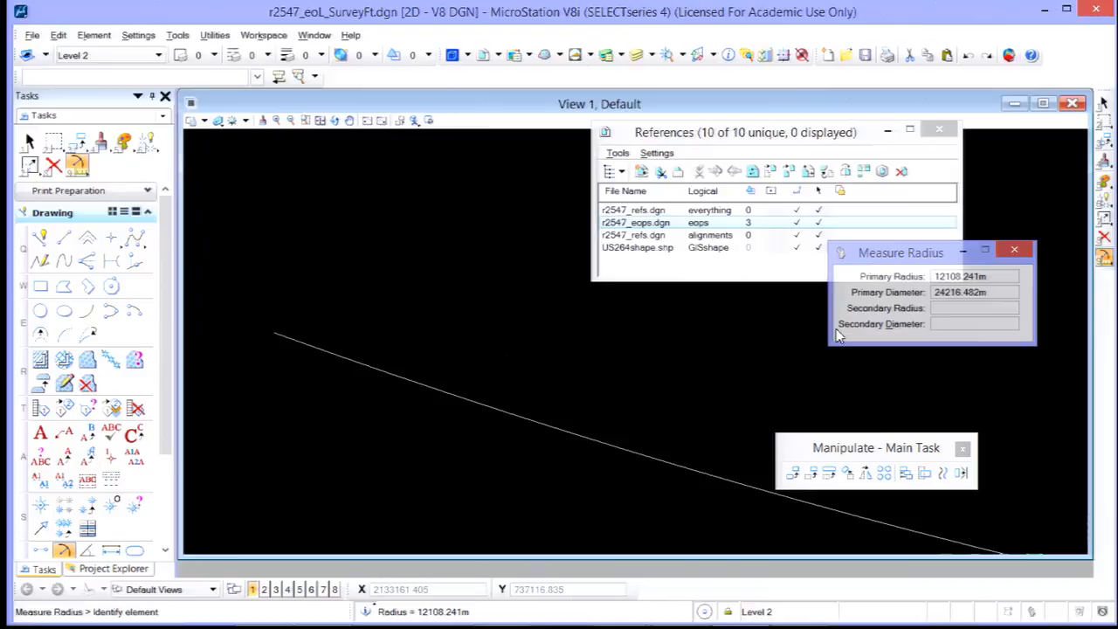
# Measure the radii of two more curves farther east along the road line
pyautogui.scroll(4, 370, 327)
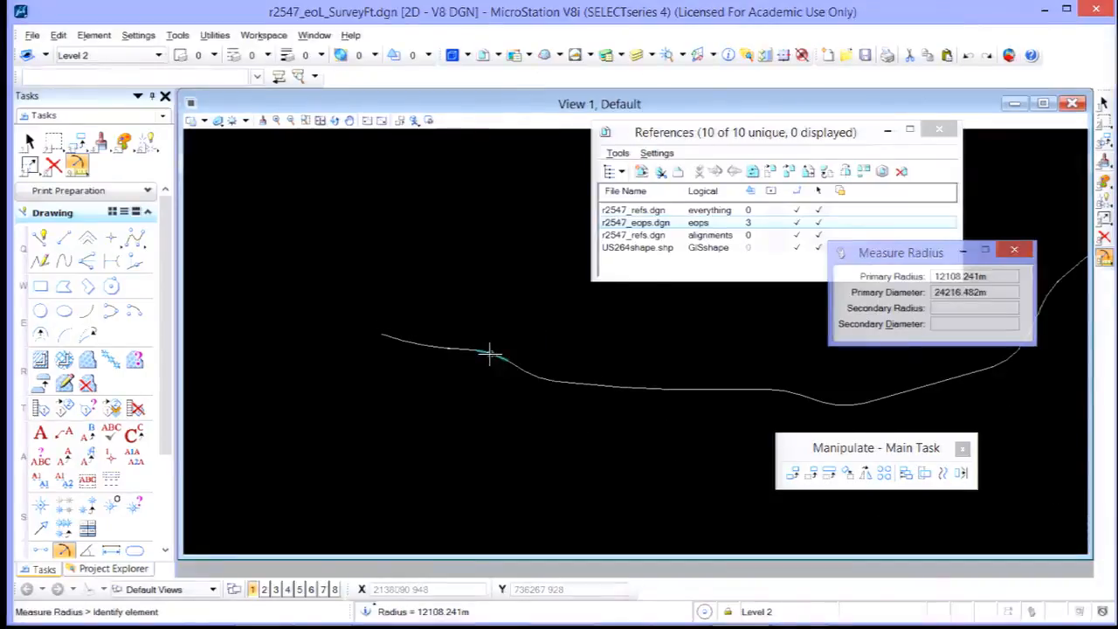
pyautogui.click(489, 354)
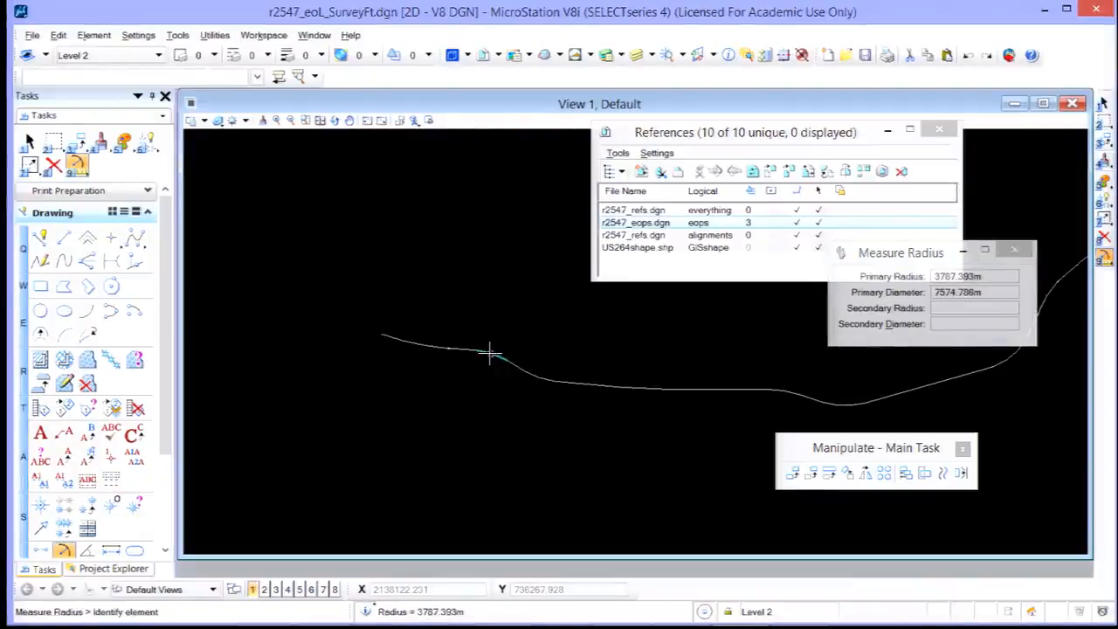
pyautogui.click(543, 377)
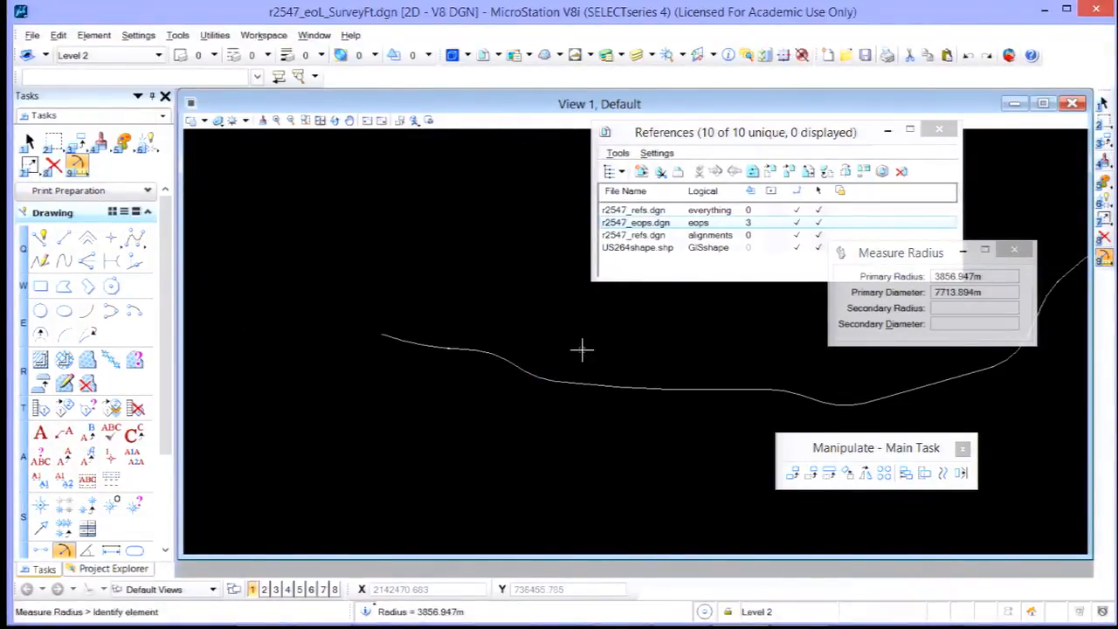
pyautogui.hotkey('alt', 'Tab')
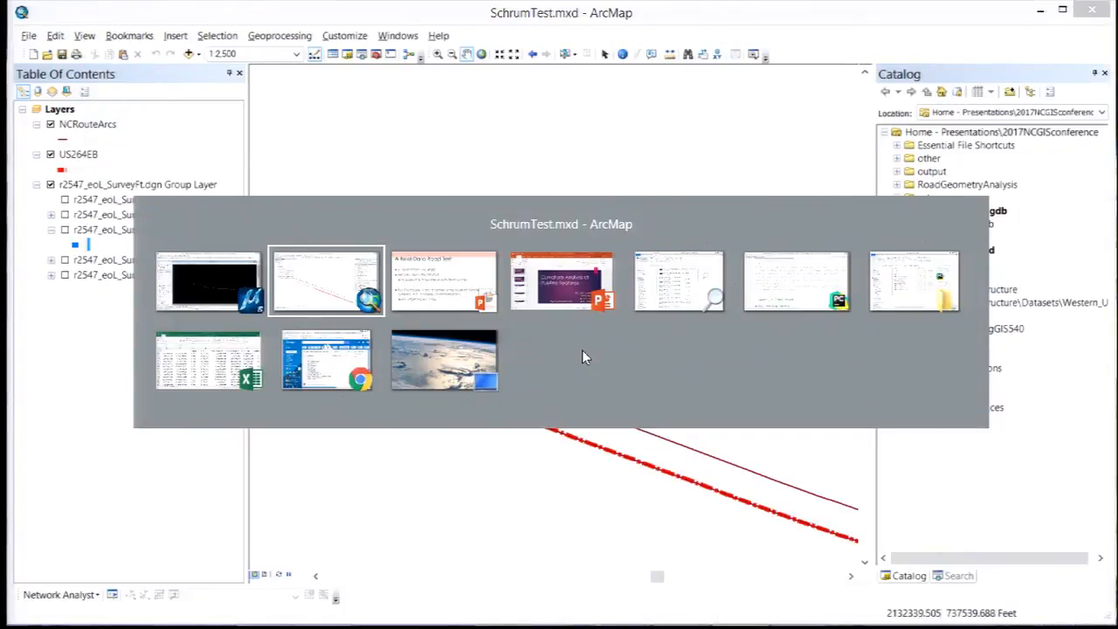
pyautogui.hotkey('alt', 'shift', 'Tab')
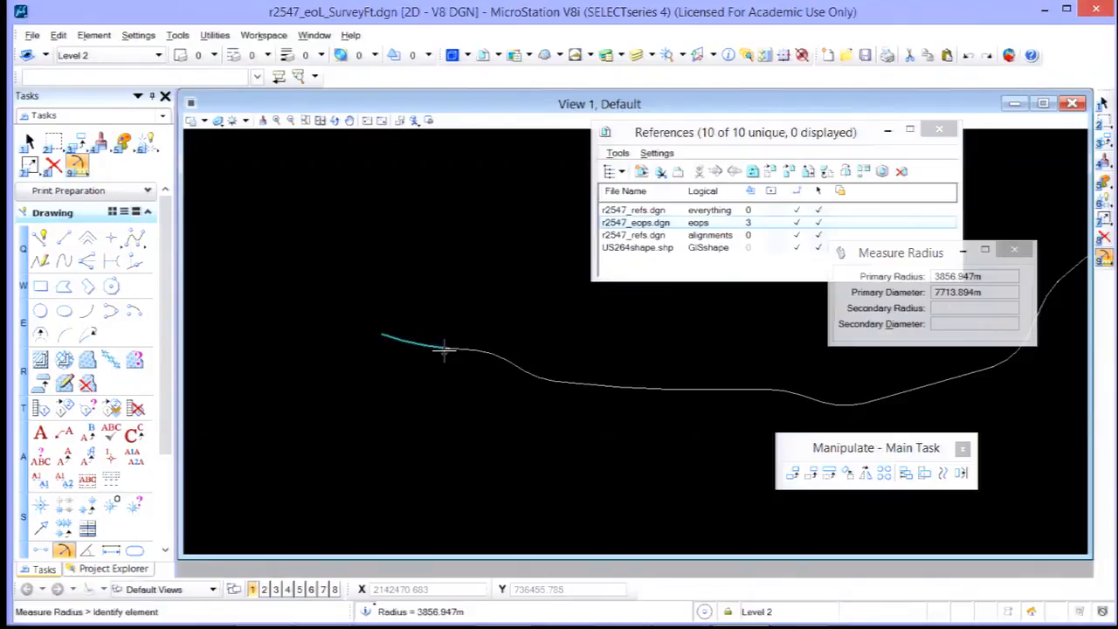
# Display the US264shape.shp reference and compare it with the drawing's road line at several places
pyautogui.scroll(6, 370, 339)
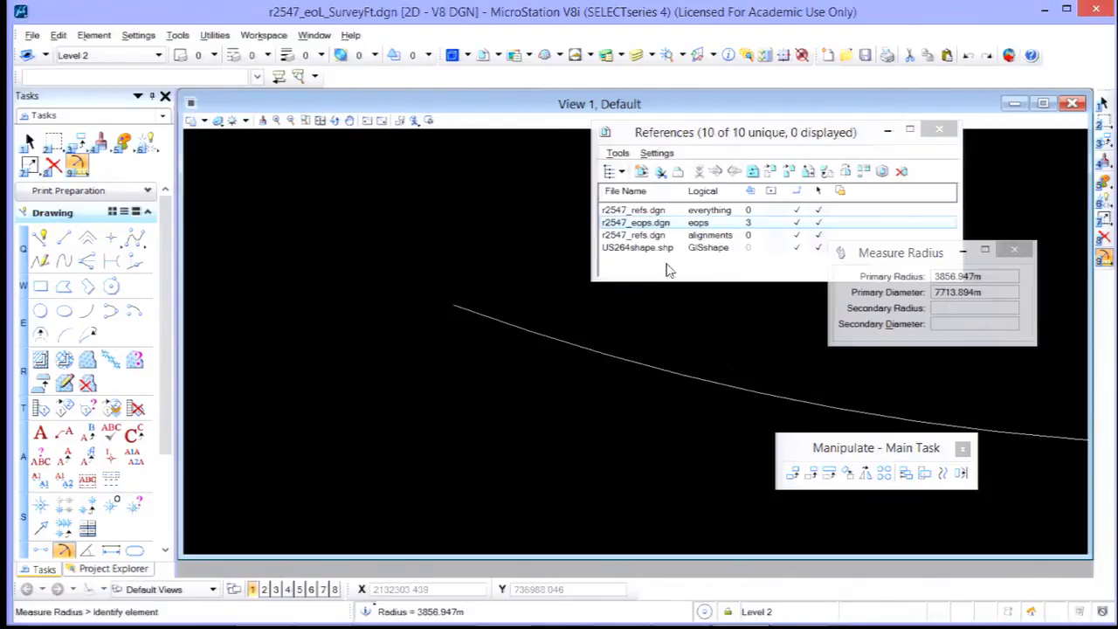
pyautogui.click(780, 254)
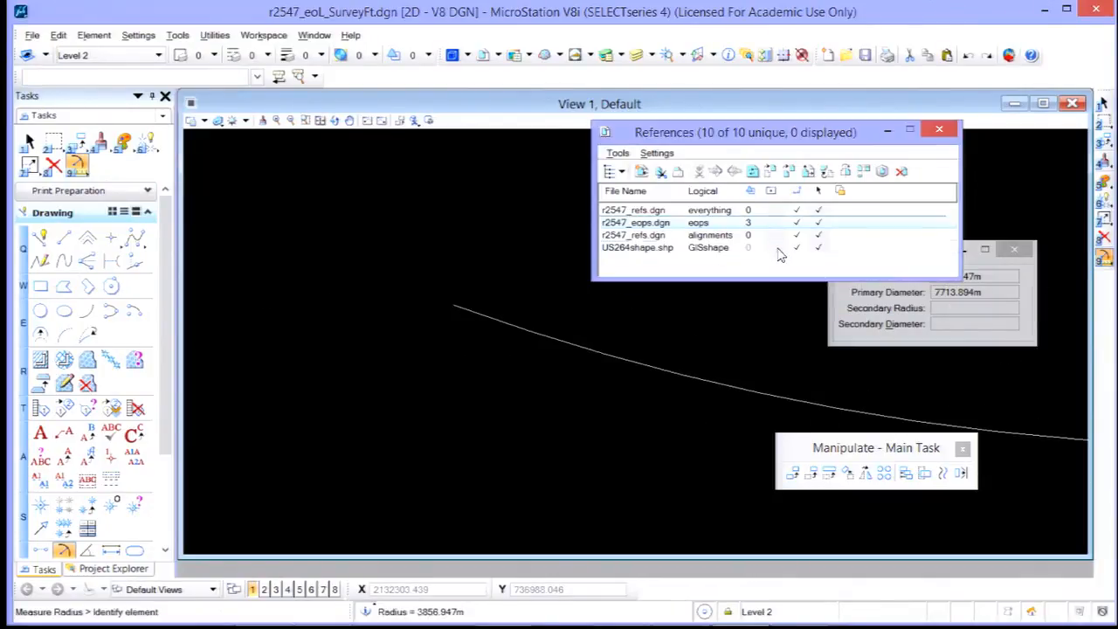
pyautogui.click(778, 251)
pyautogui.scroll(3, 485, 319)
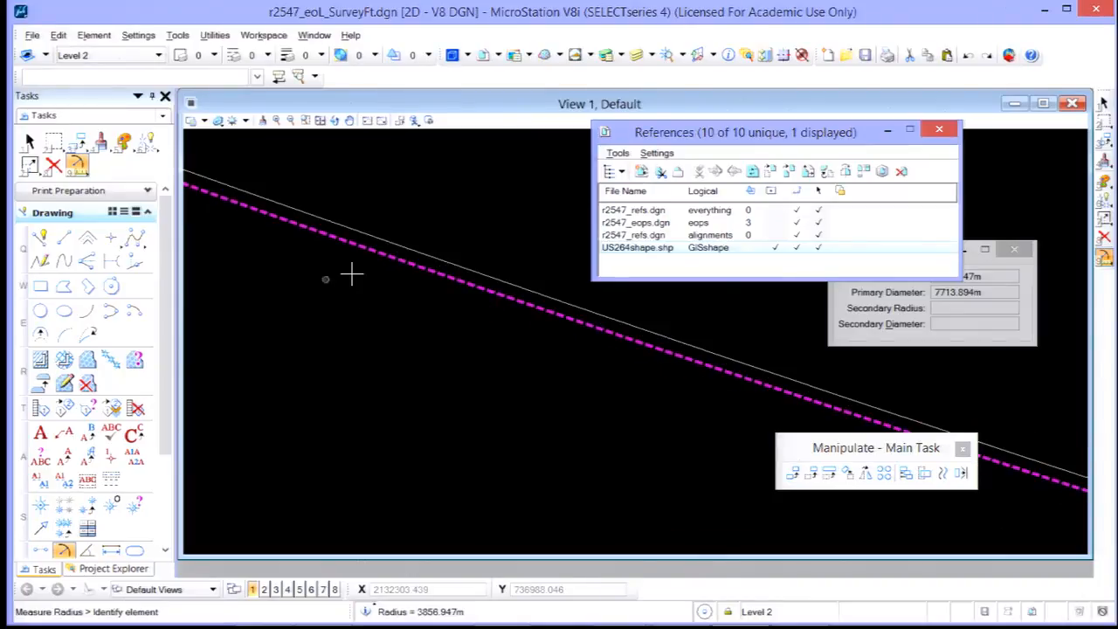
pyautogui.scroll(-4, 324, 265)
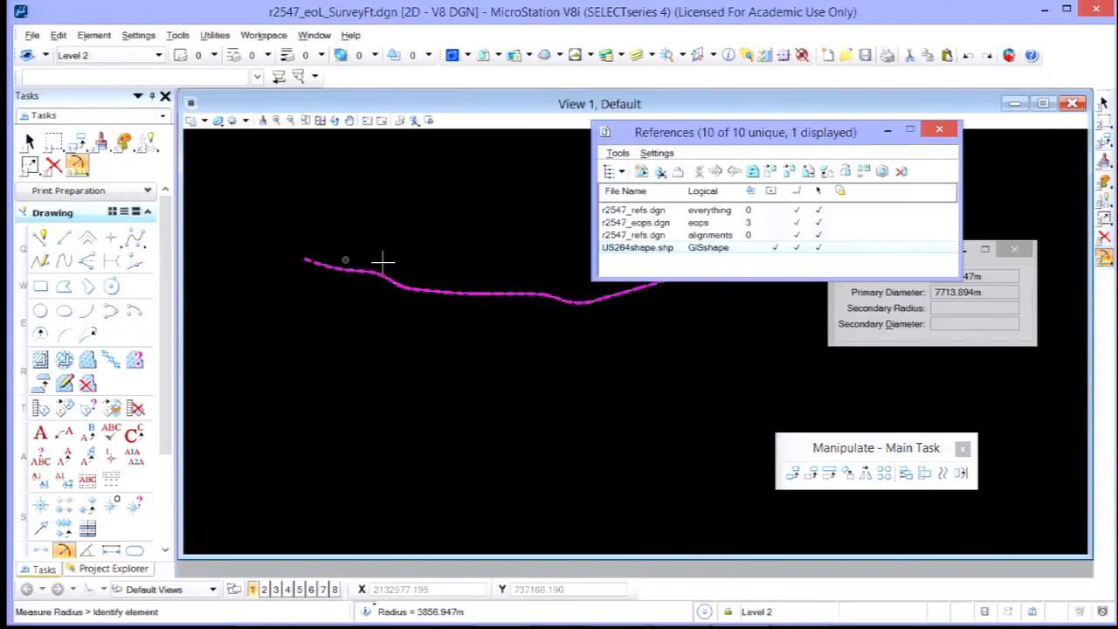
pyautogui.scroll(5, 505, 243)
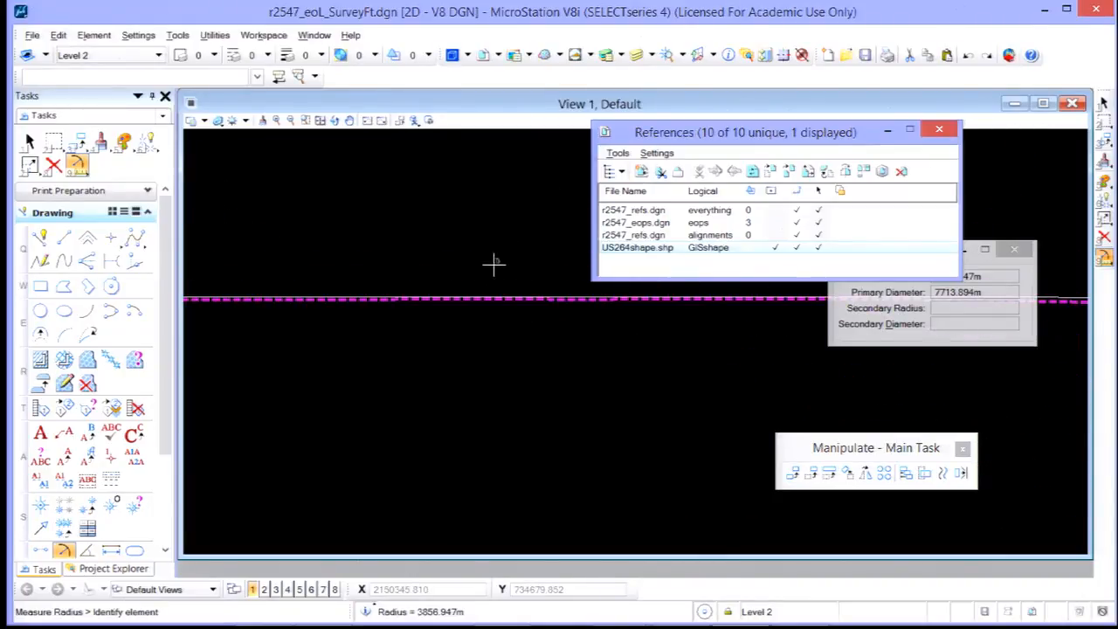
pyautogui.scroll(4, 482, 296)
pyautogui.scroll(-5, 731, 350)
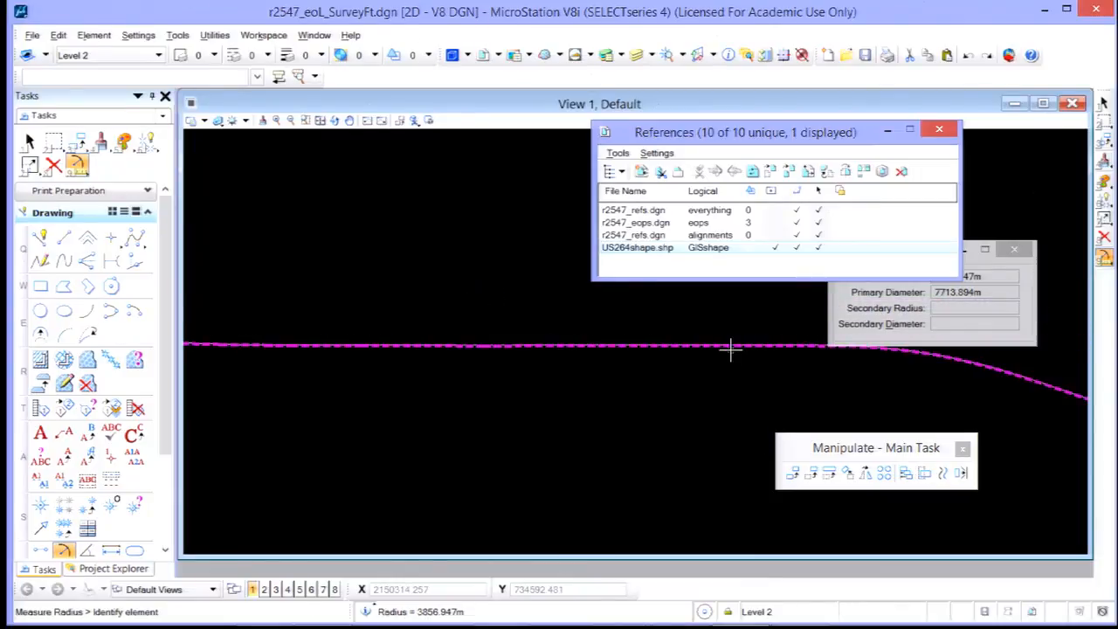
pyautogui.scroll(-3, 731, 350)
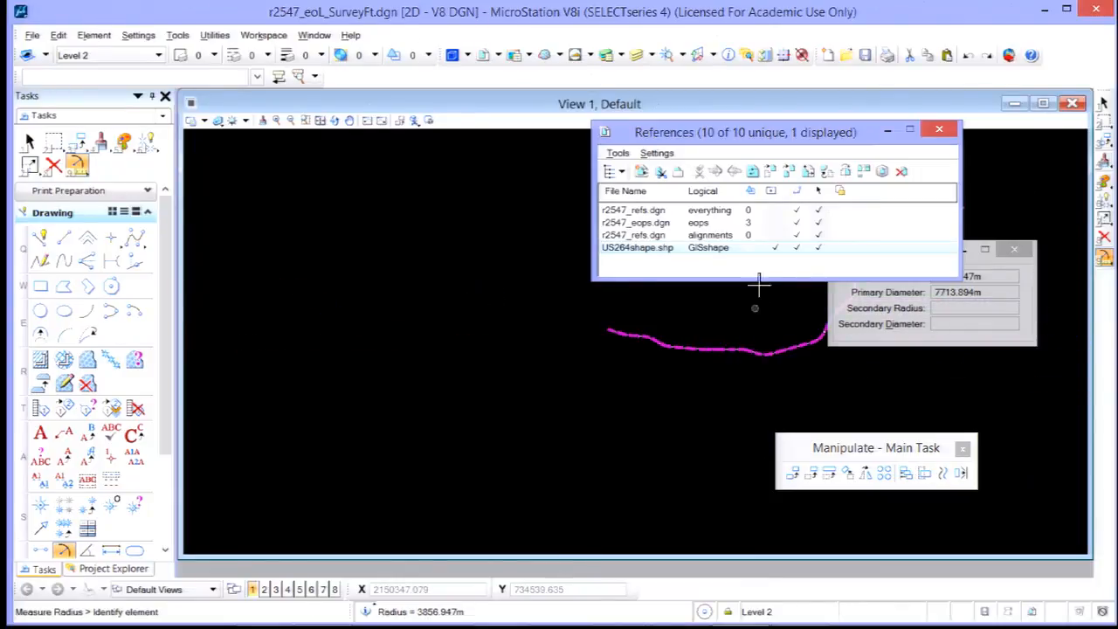
# Display the eops reference together with US264shape.shp at the road's west end
pyautogui.click(775, 223)
pyautogui.scroll(3, 611, 327)
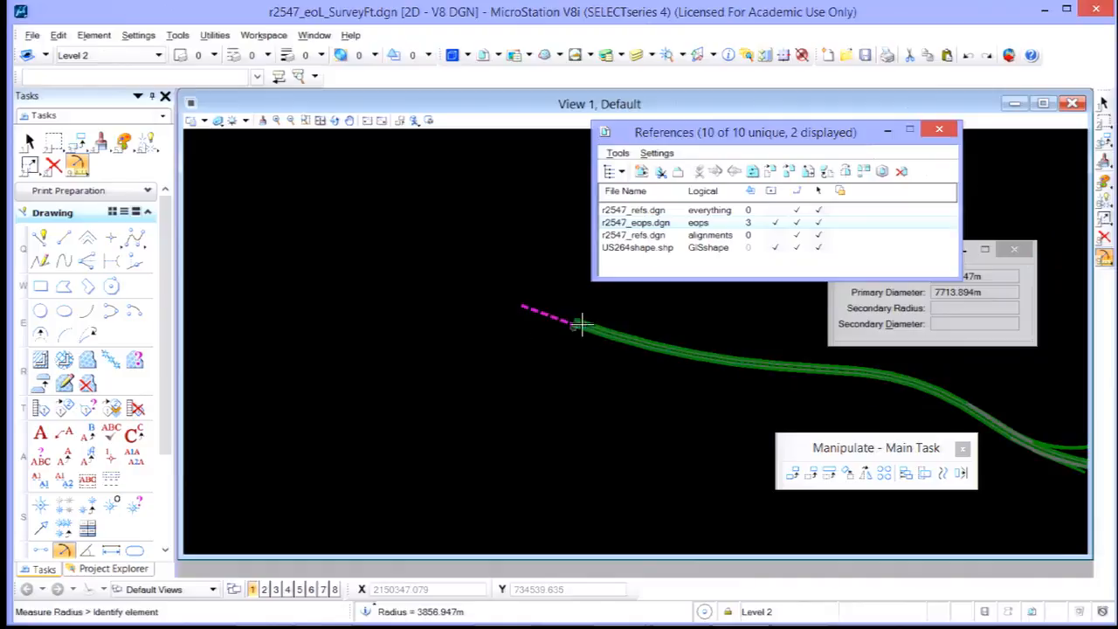
# Hide the US264shape.shp reference and show only the eops reference over the road line at its west end
pyautogui.scroll(5, 581, 325)
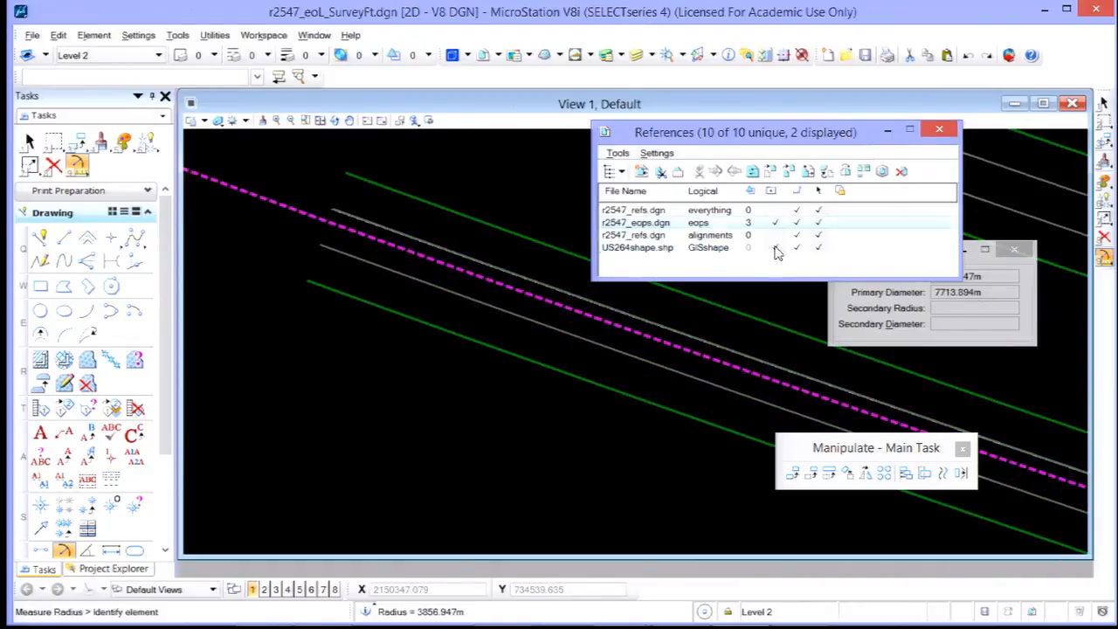
pyautogui.click(776, 250)
pyautogui.click(774, 223)
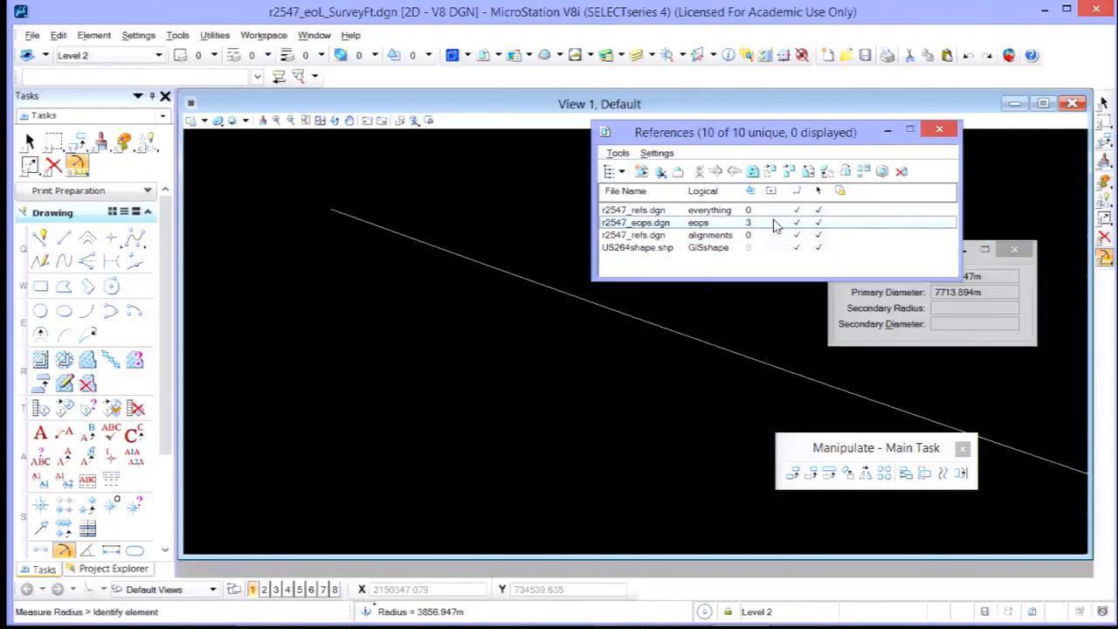
pyautogui.click(773, 224)
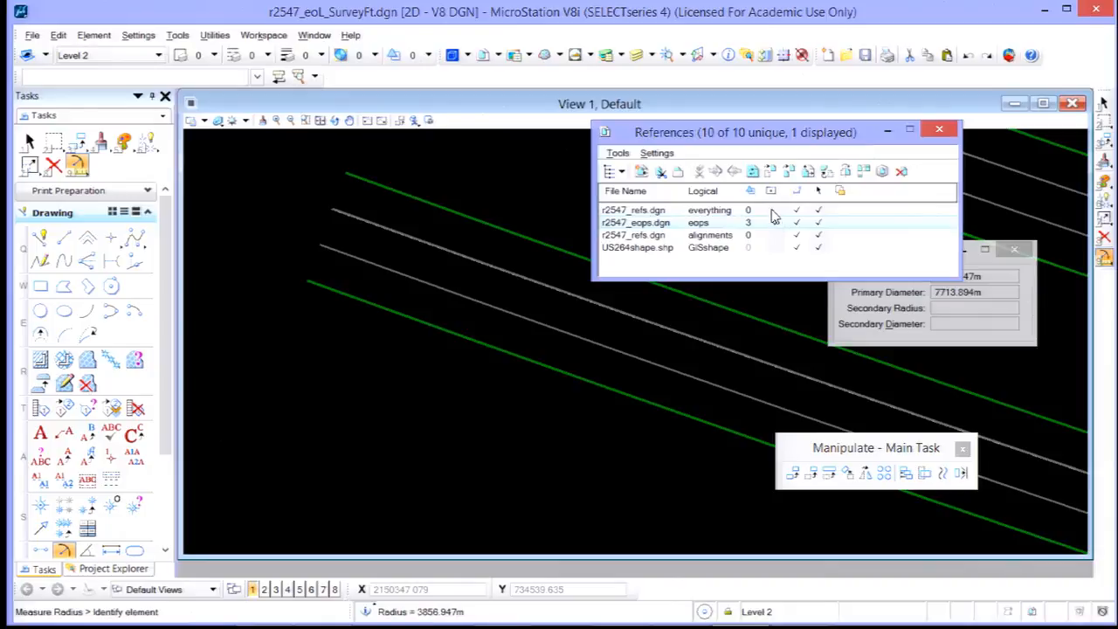
# Switch to CurveSummaries.xlsx in Excel and examine the point coordinates and degree of curvature on the US264EB sheet
pyautogui.hotkey('alt', 'Tab')
pyautogui.hotkey('alt', 'Tab')
pyautogui.hotkey('alt', 'Tab')
pyautogui.hotkey('alt', 'Tab')
pyautogui.hotkey('alt', 'Tab')
pyautogui.hotkey('alt', 'Tab')
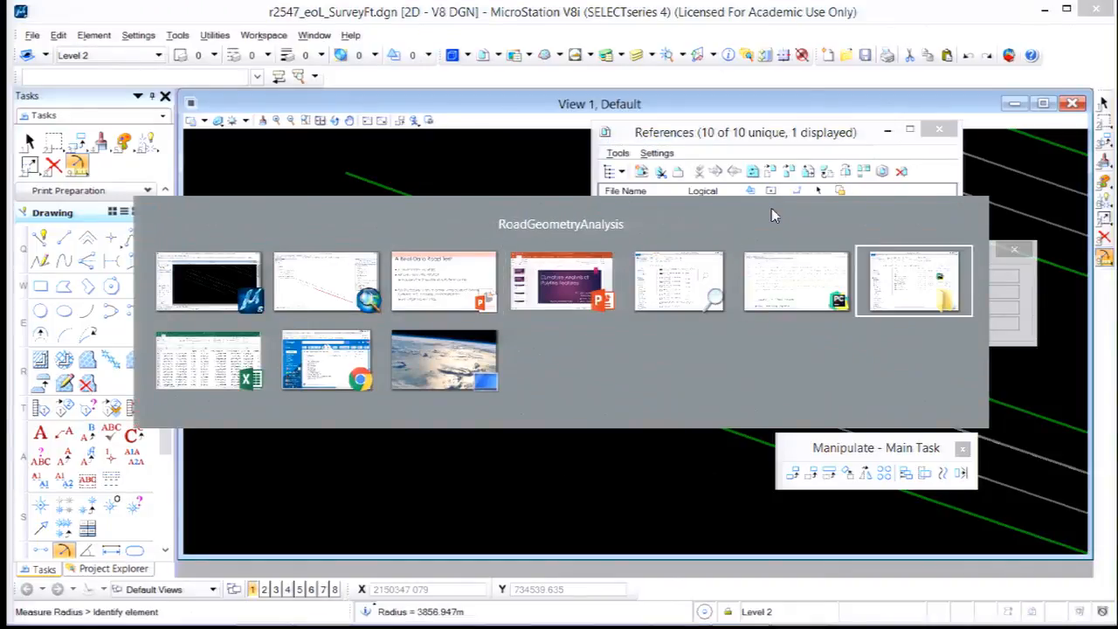
pyautogui.hotkey('alt', 'Tab')
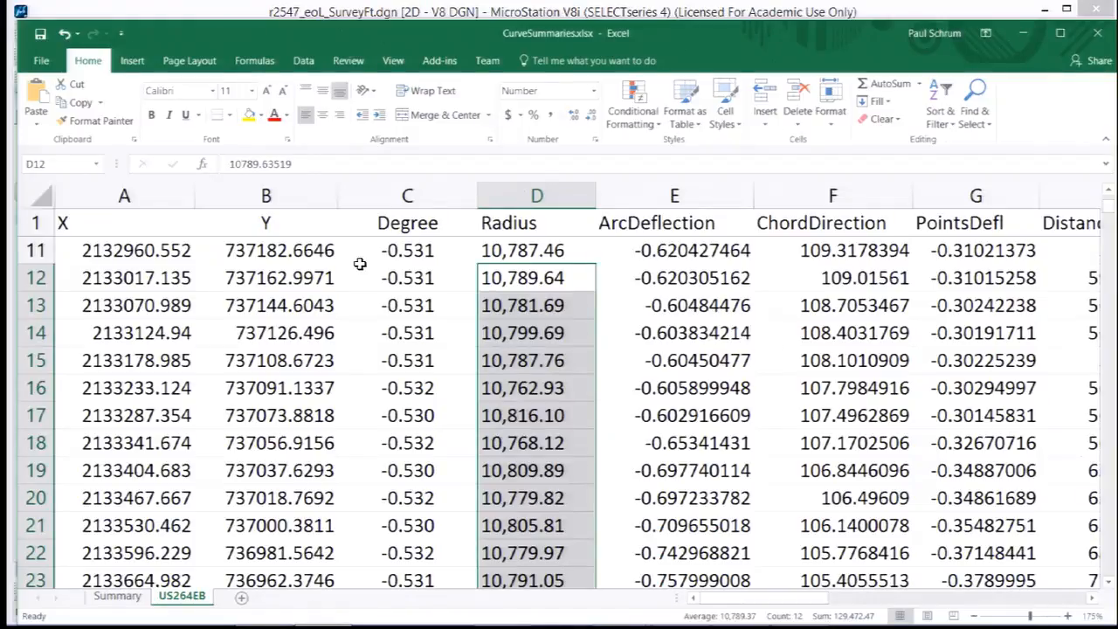
pyautogui.click(157, 225)
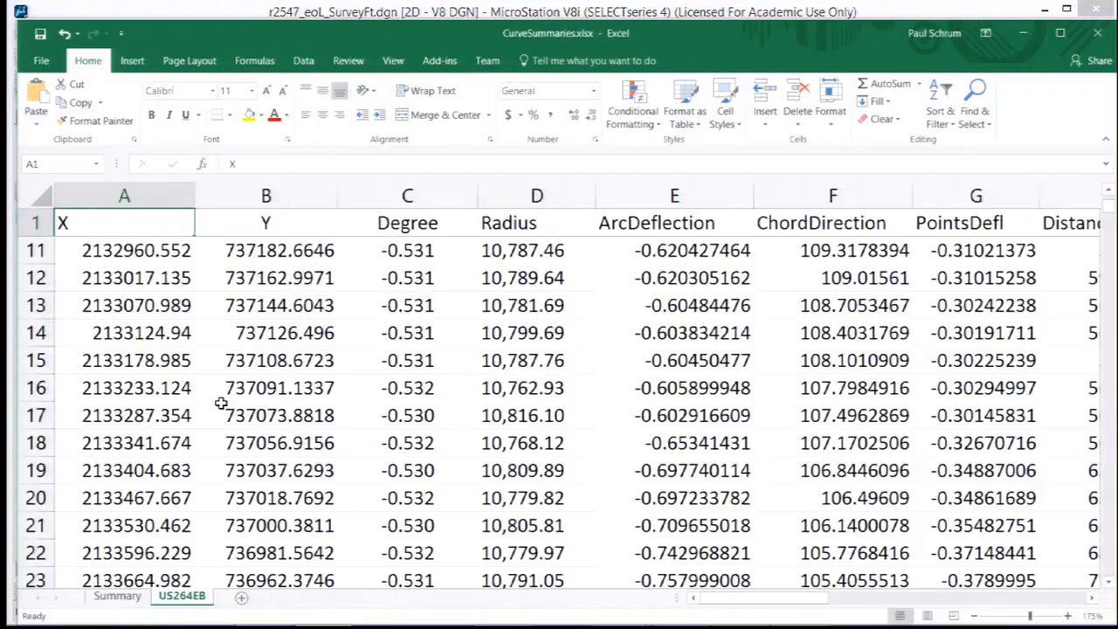
pyautogui.click(164, 361)
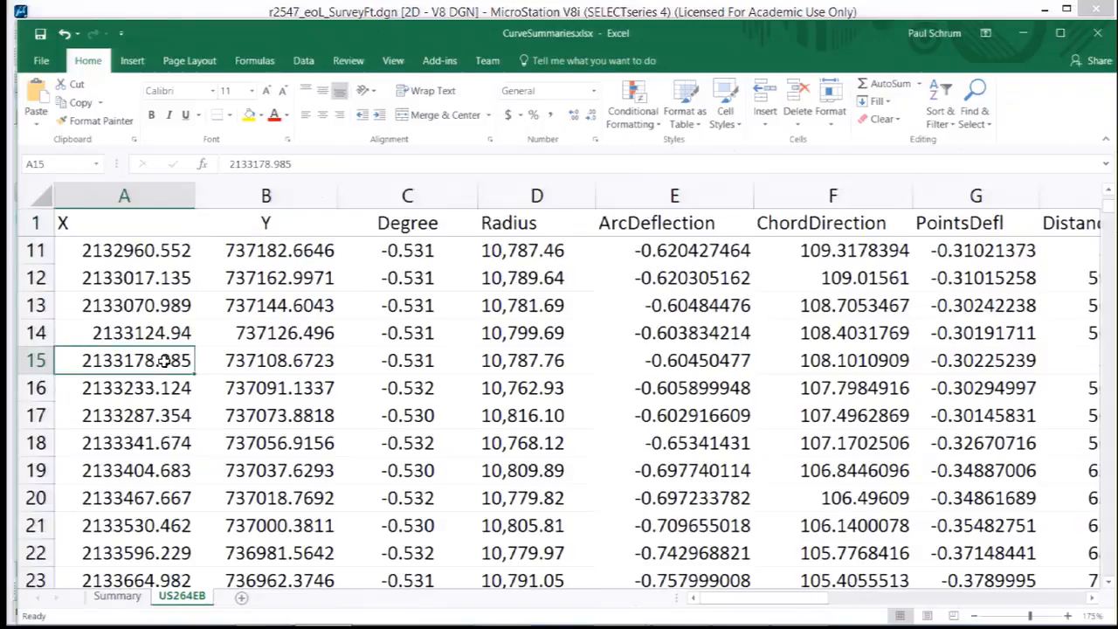
pyautogui.click(415, 363)
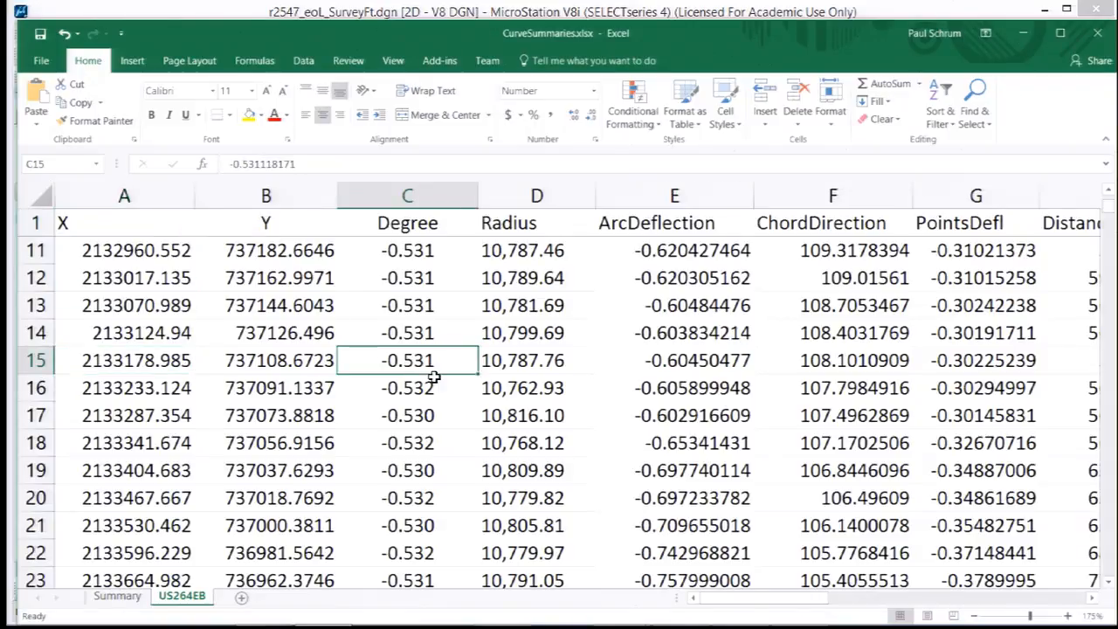
# Examine the Degree column values between rows 15 and 31, including the highlighted cell in row 24
pyautogui.press('Down')
pyautogui.press('Down')
pyautogui.press('Down')
pyautogui.press('Down')
pyautogui.press('Down')
pyautogui.press('Down')
pyautogui.press('Down')
pyautogui.press('Down')
pyautogui.press('Down')
pyautogui.press('Down')
pyautogui.press('Down')
pyautogui.press('Down')
pyautogui.press('Down')
pyautogui.press('Down')
pyautogui.press('Down')
pyautogui.press('Down')
pyautogui.press('Down')
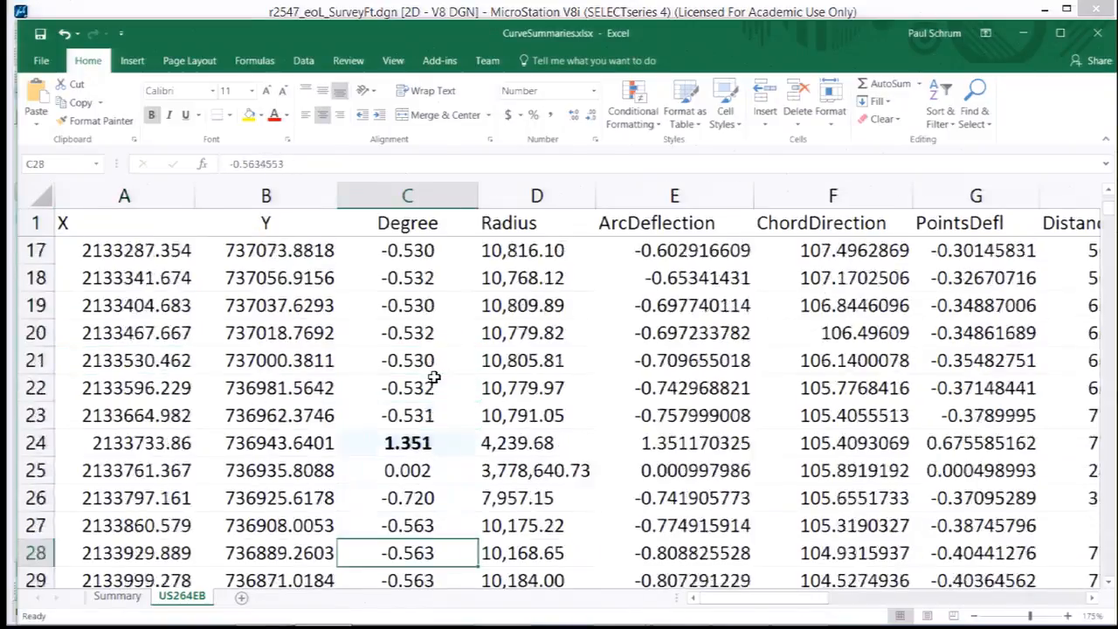
pyautogui.press('Up')
pyautogui.press('Up')
pyautogui.press('Up')
pyautogui.press('Up')
pyautogui.press('Up')
pyautogui.press('Up')
pyautogui.press('Up')
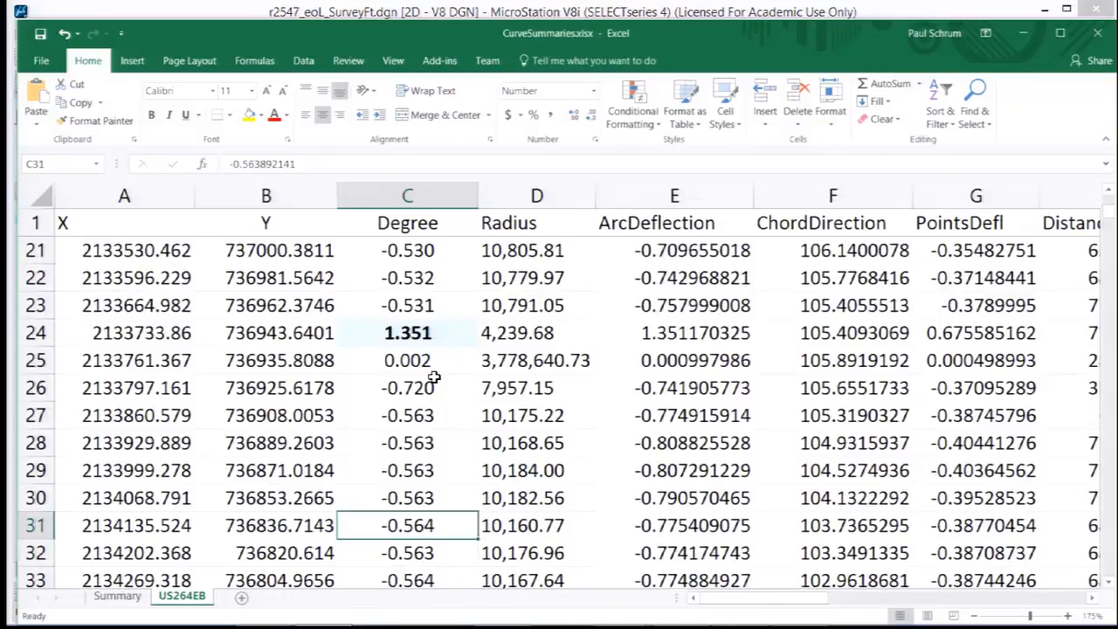
pyautogui.press('Up')
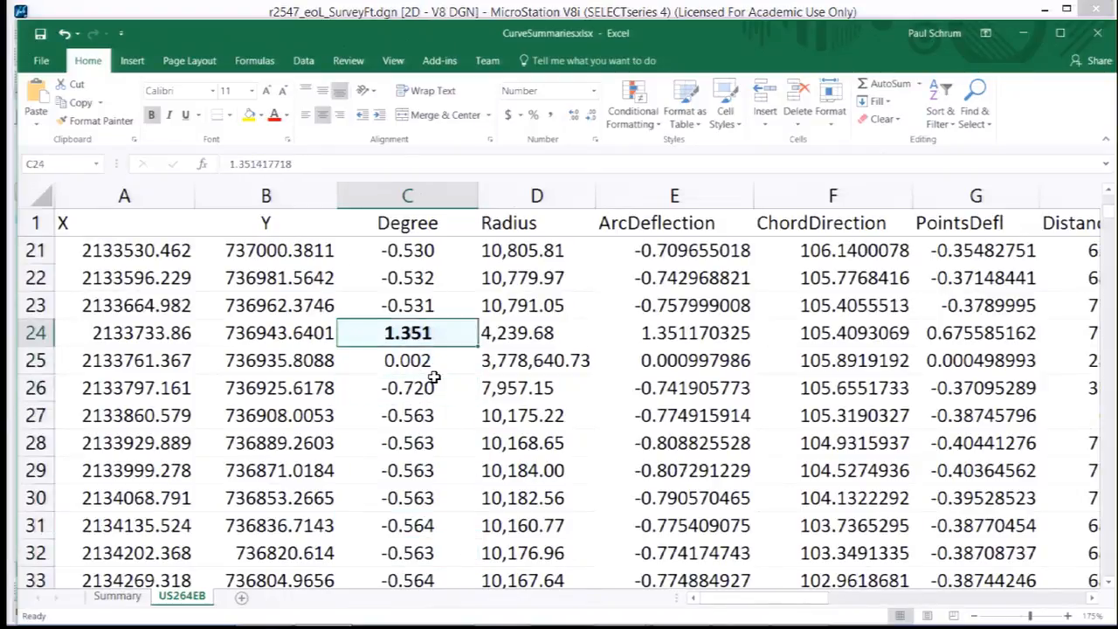
pyautogui.press('Down')
pyautogui.press('Down')
pyautogui.press('Down')
pyautogui.press('Down')
# Examine row 28 from the Radius column across to DistanceAhead and back to the X column
pyautogui.press('Right')
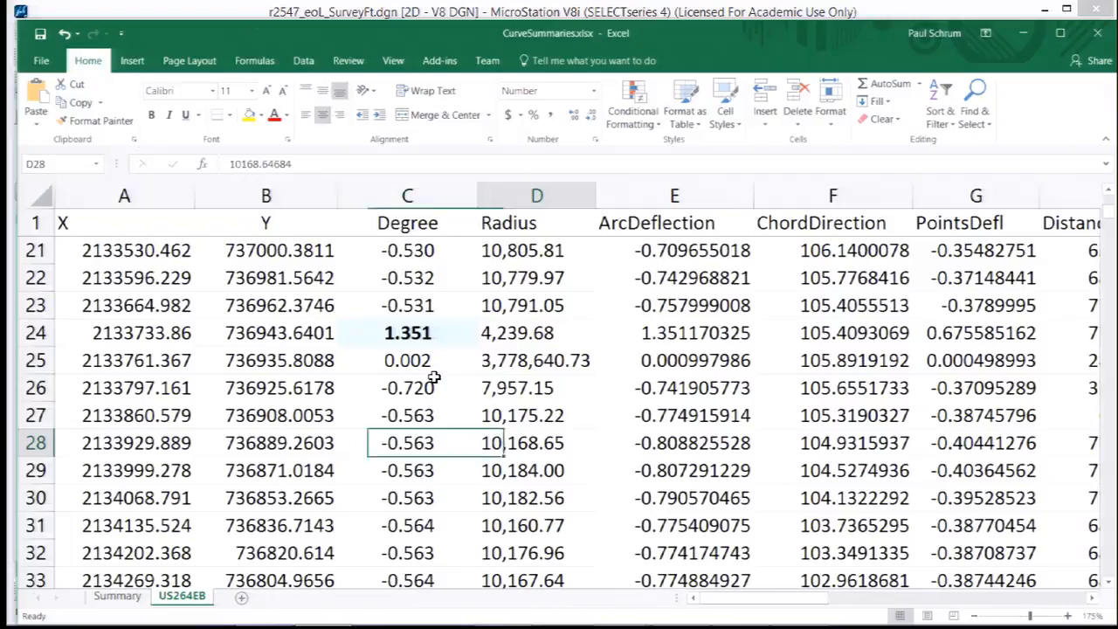
pyautogui.press('Right')
pyautogui.press('Right')
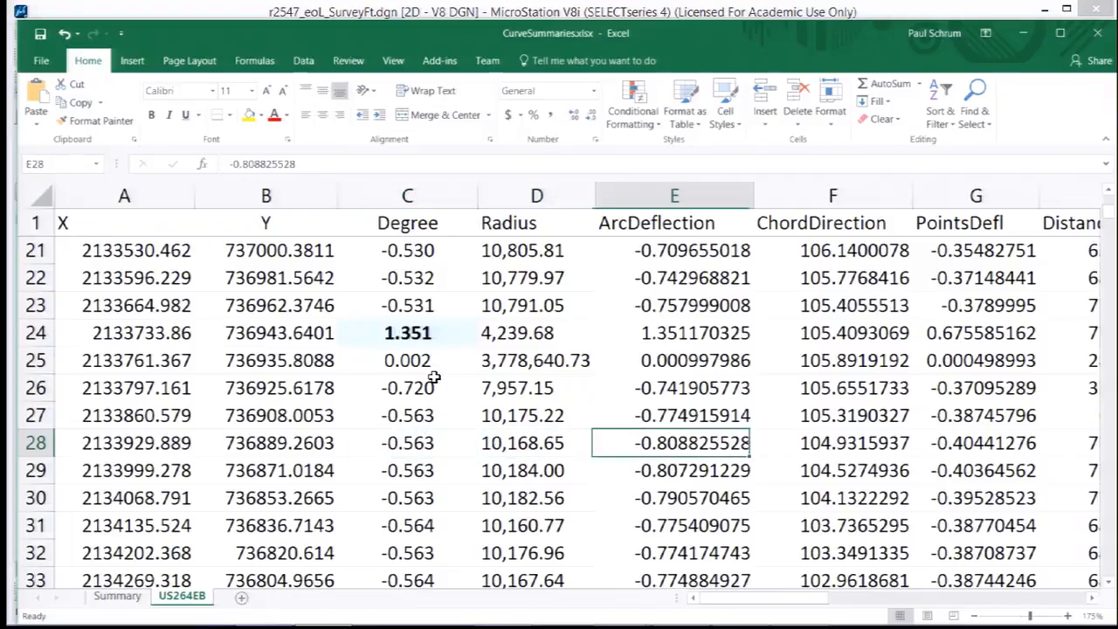
pyautogui.press('Right')
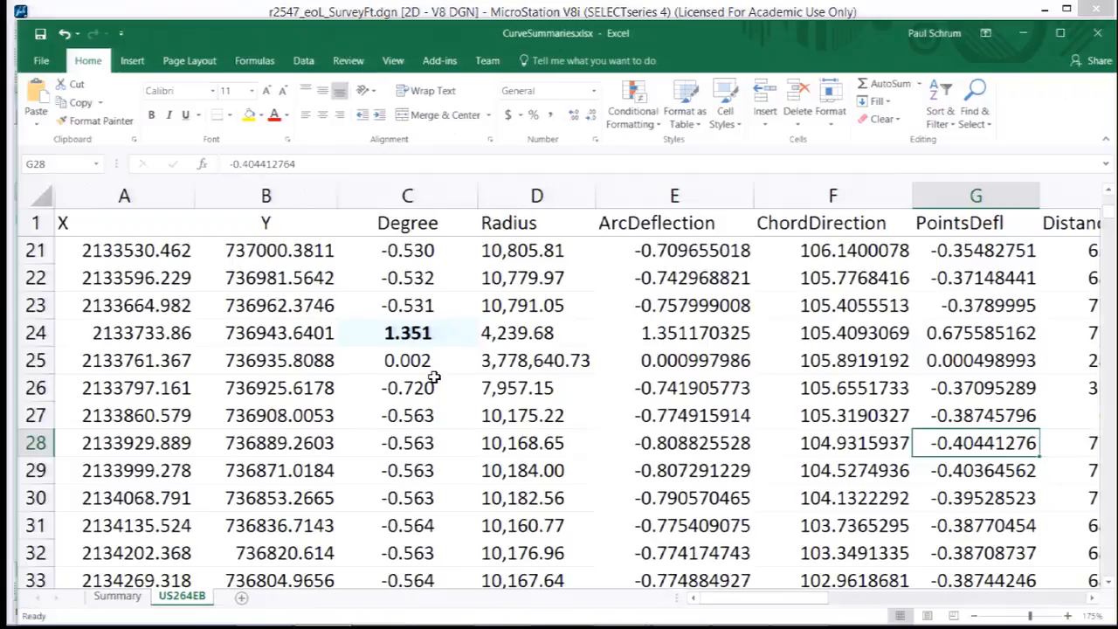
pyautogui.press('Right')
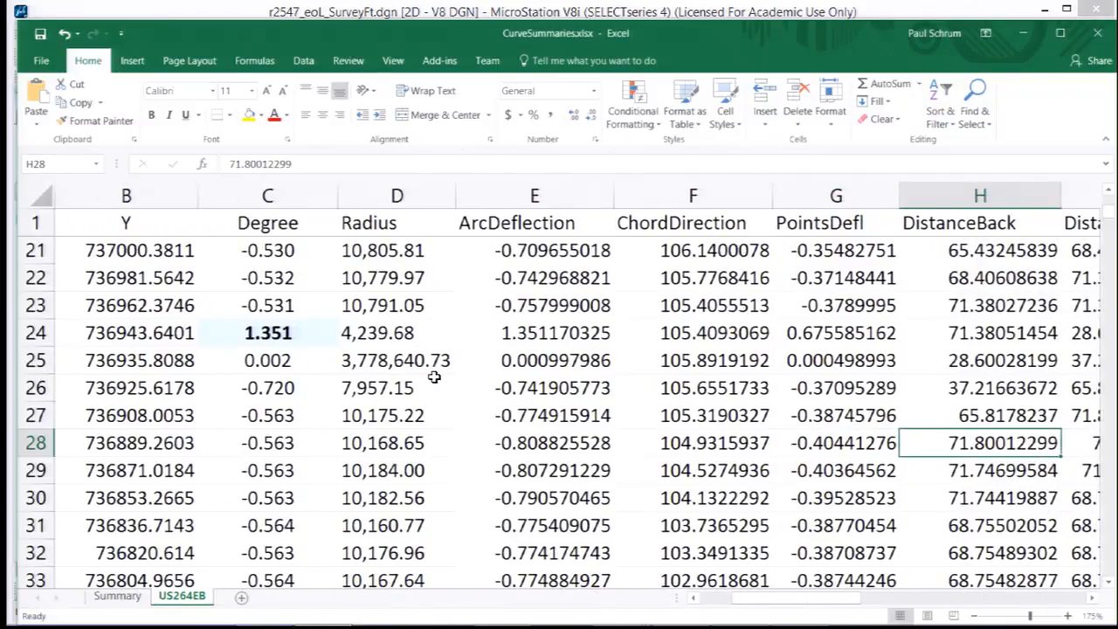
pyautogui.press('Right')
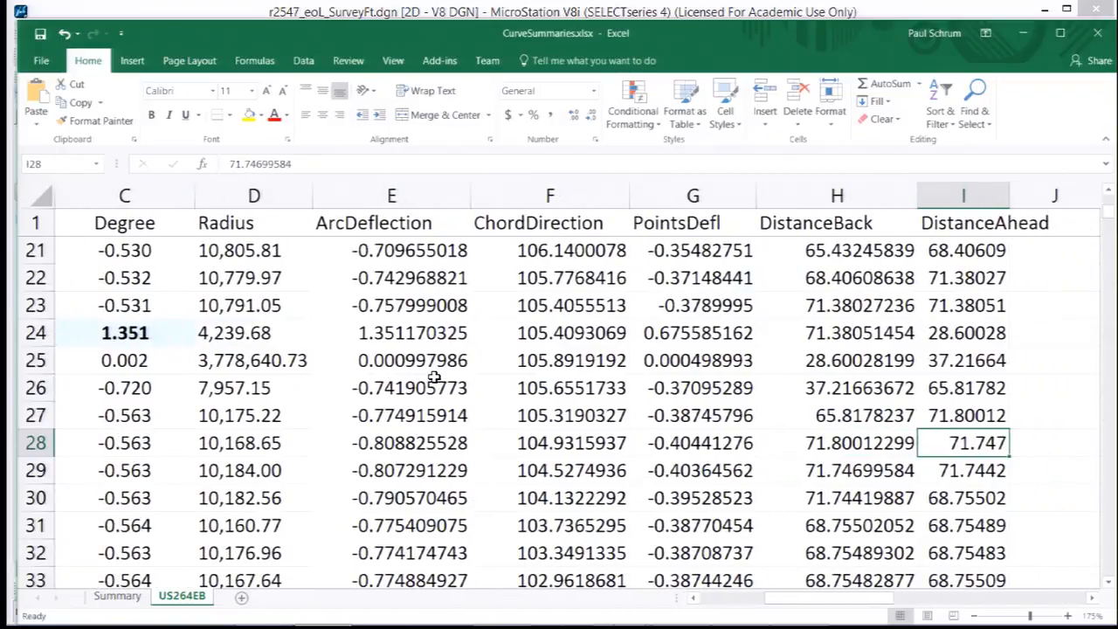
pyautogui.press('Left')
pyautogui.press('Left')
pyautogui.press('Left')
pyautogui.press('Left')
pyautogui.press('Left')
pyautogui.press('Left')
pyautogui.press('Left')
pyautogui.press('Left')
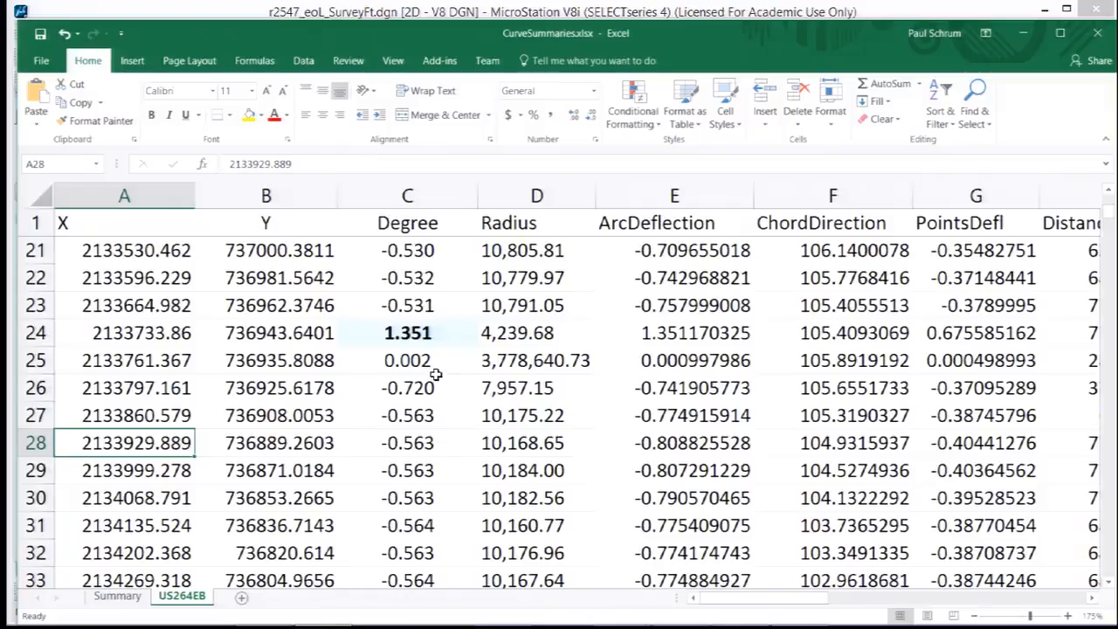
# Check the Summary sheet's actual radius for curve 35+93 by hiding the eops reference in MicroStation and measuring the westernmost arc's radius
pyautogui.click(119, 596)
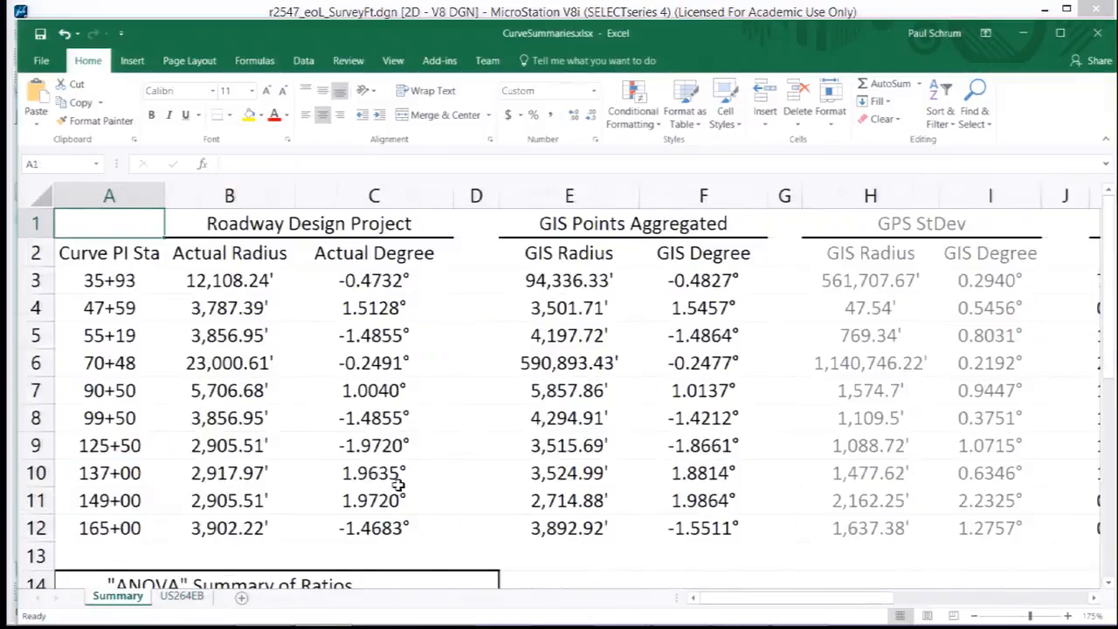
pyautogui.click(218, 283)
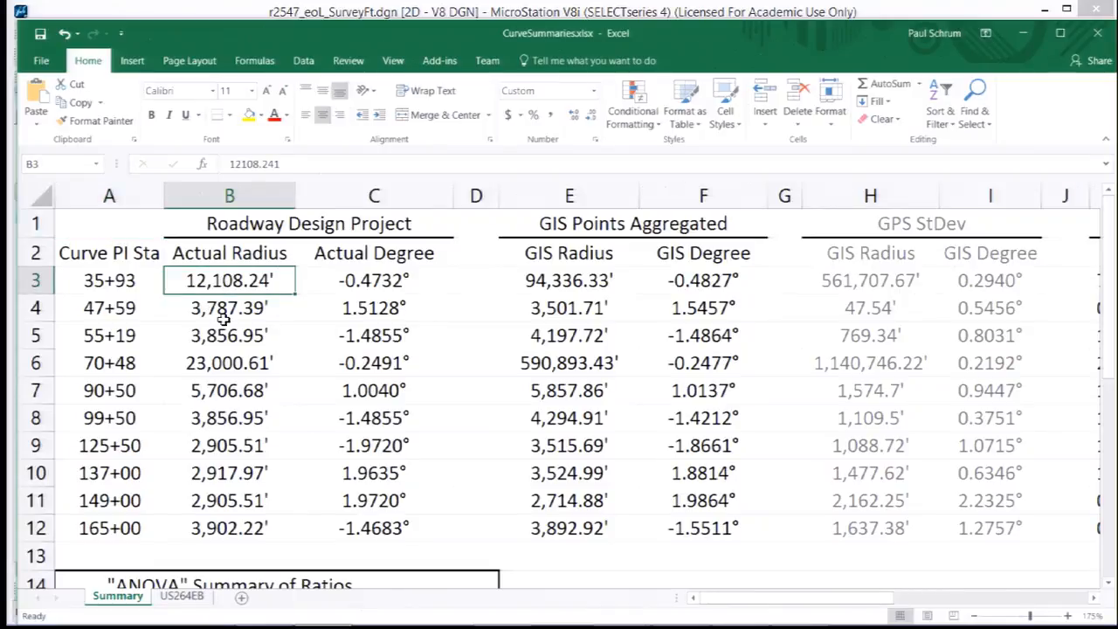
pyautogui.hotkey('alt', 'Tab')
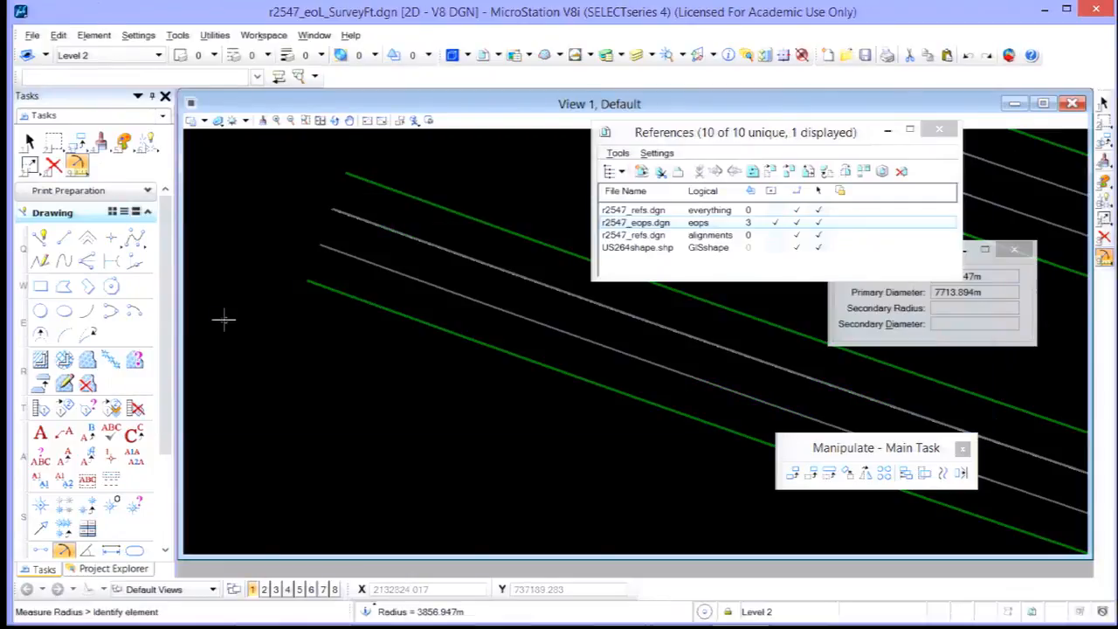
pyautogui.click(774, 224)
pyautogui.click(772, 224)
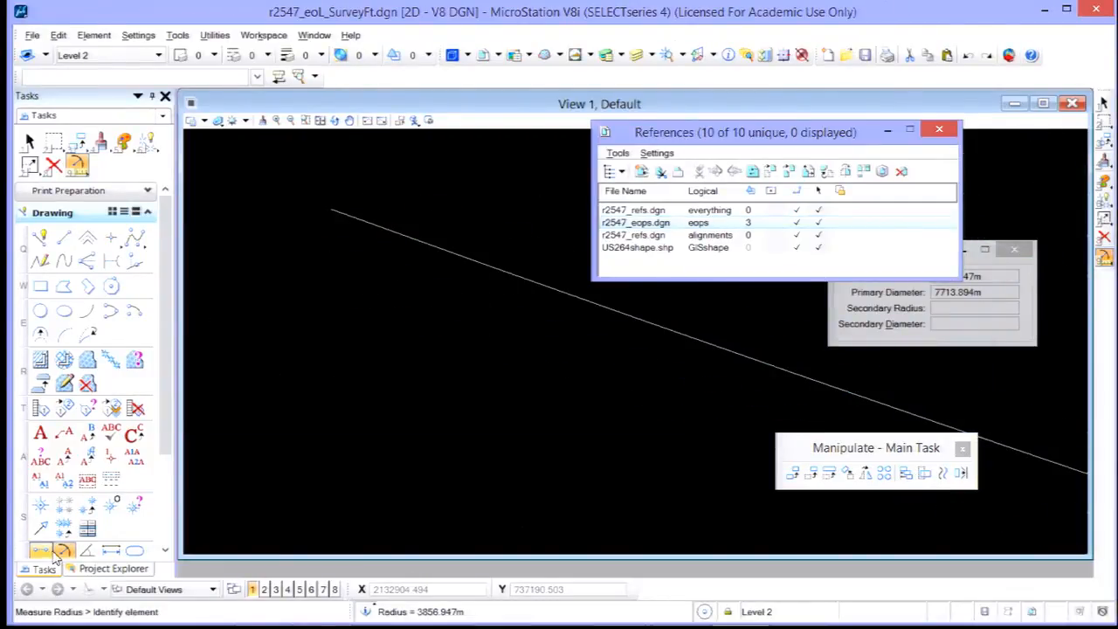
pyautogui.click(506, 287)
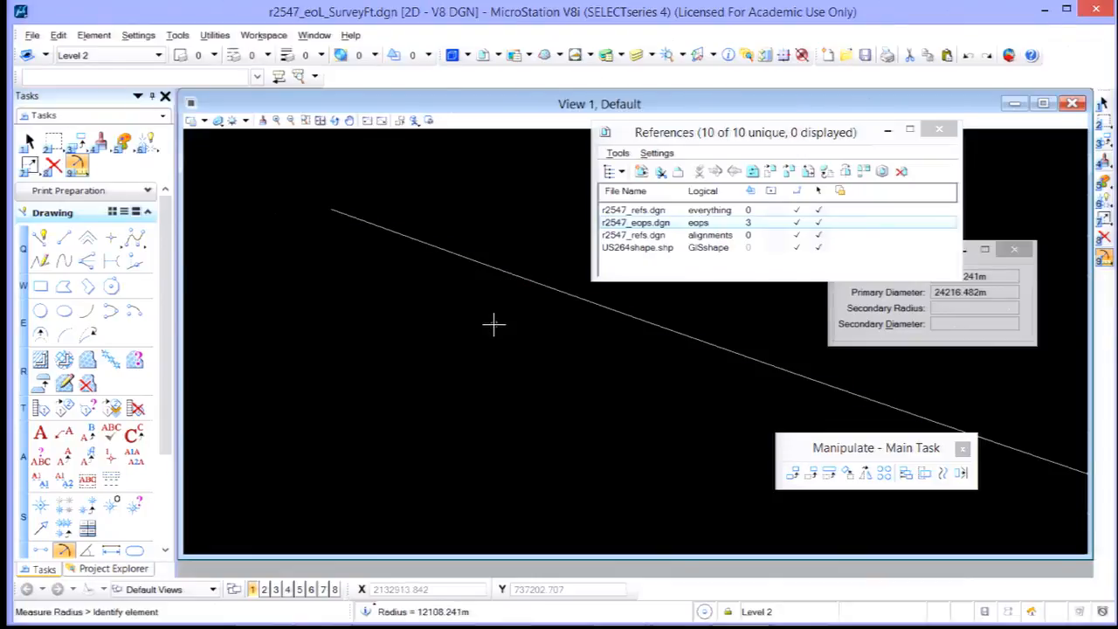
# Switch back to Excel and inspect the Actual Degree and GIS Radius formulas for curve 35+93 on the Summary sheet
pyautogui.hotkey('alt', 'Tab')
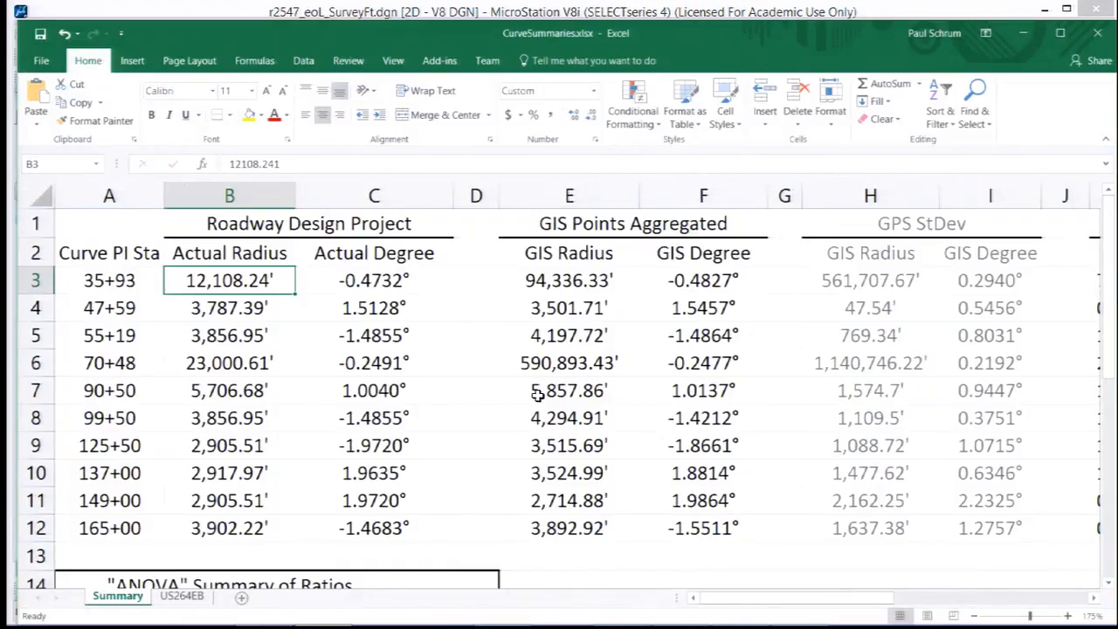
pyautogui.press('Right')
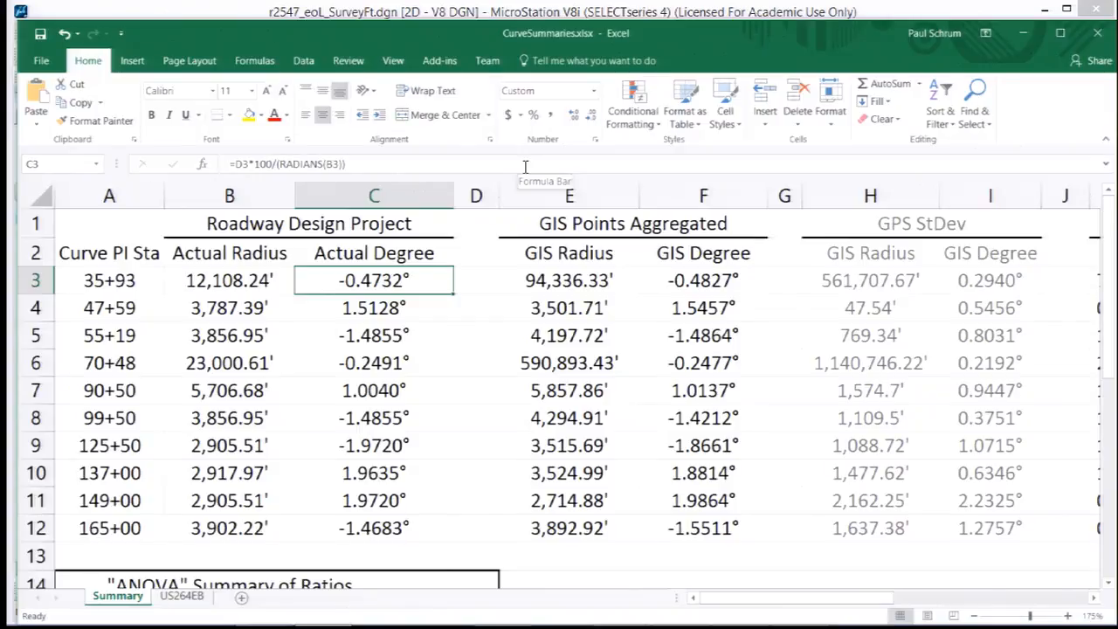
pyautogui.press('Right')
pyautogui.press('Right')
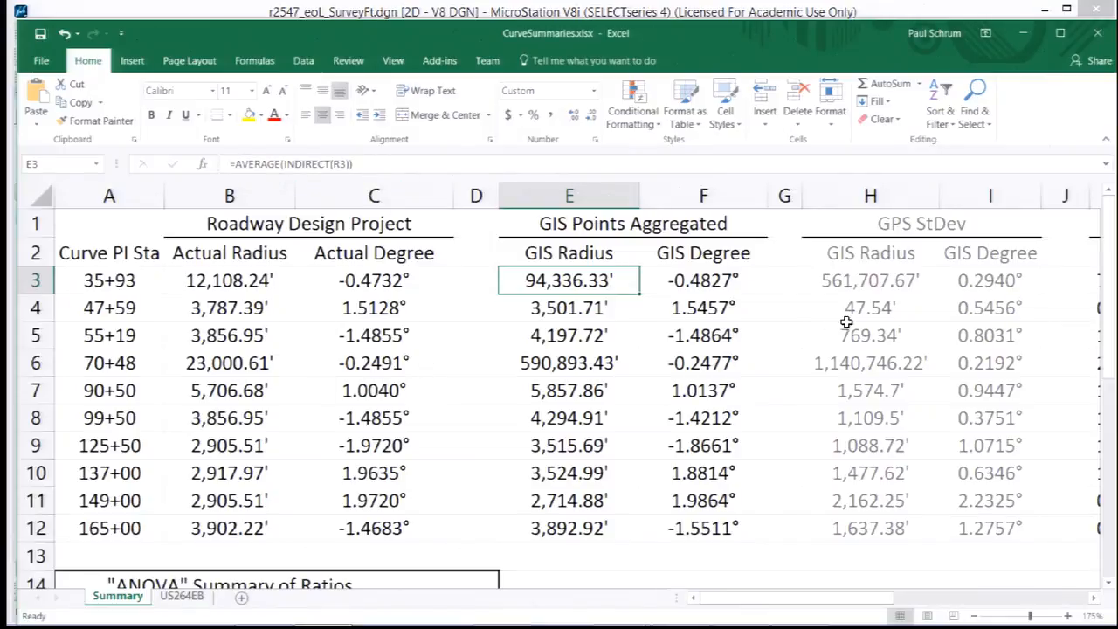
# Examine the degrees in C26 and C28 on the US264EB sheet and select the radii in D31:D38
pyautogui.click(192, 597)
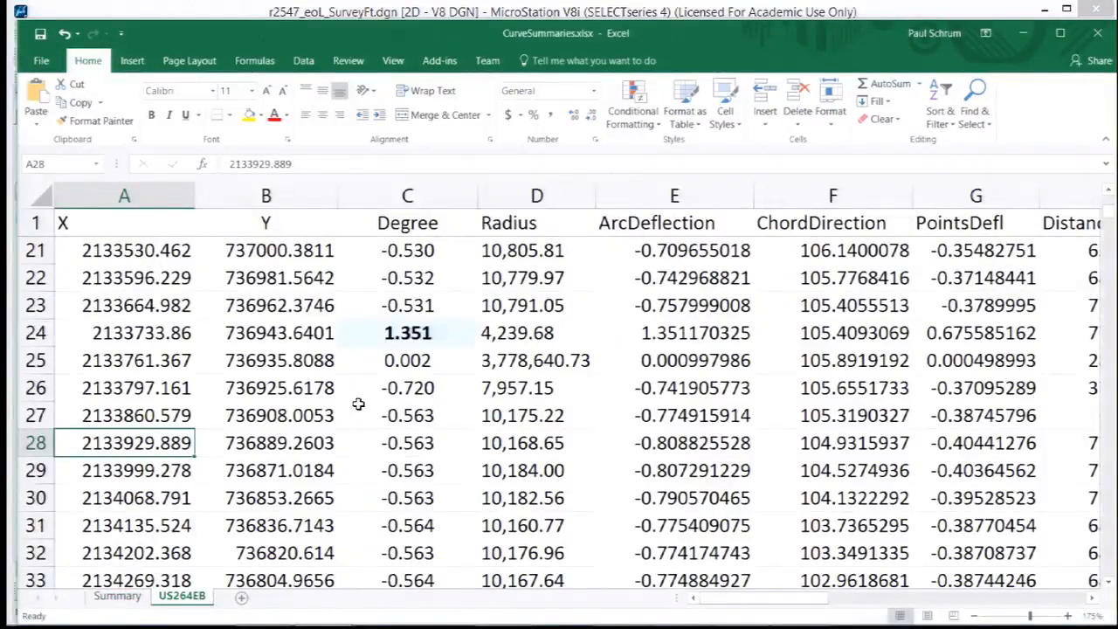
pyautogui.click(416, 388)
pyautogui.click(442, 448)
pyautogui.scroll(-3, 445, 449)
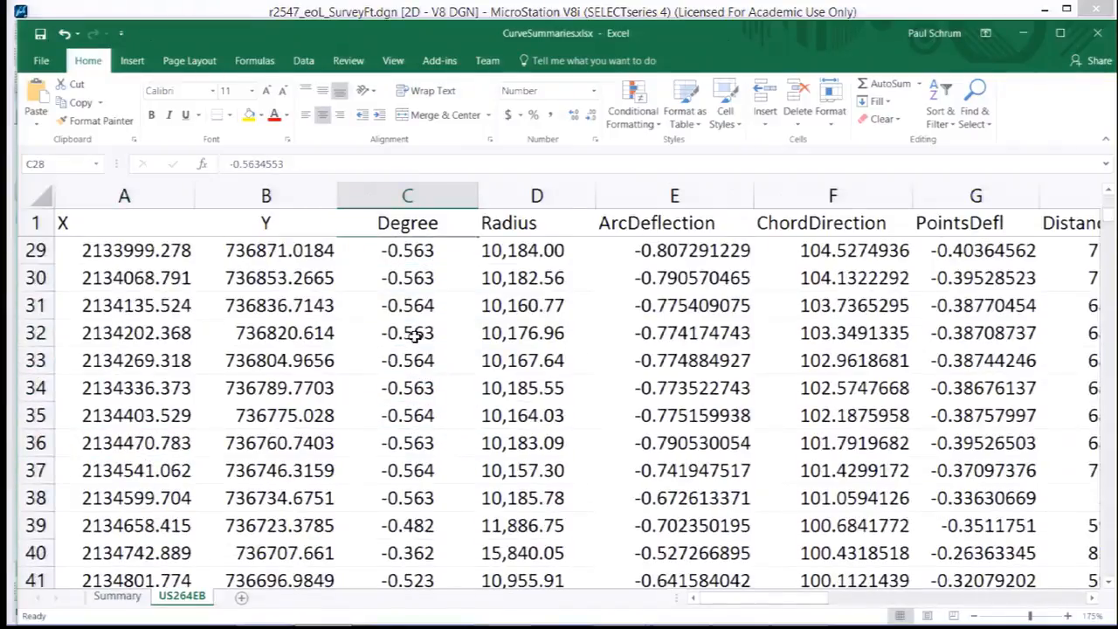
pyautogui.moveTo(563, 298); pyautogui.dragTo(522, 497)
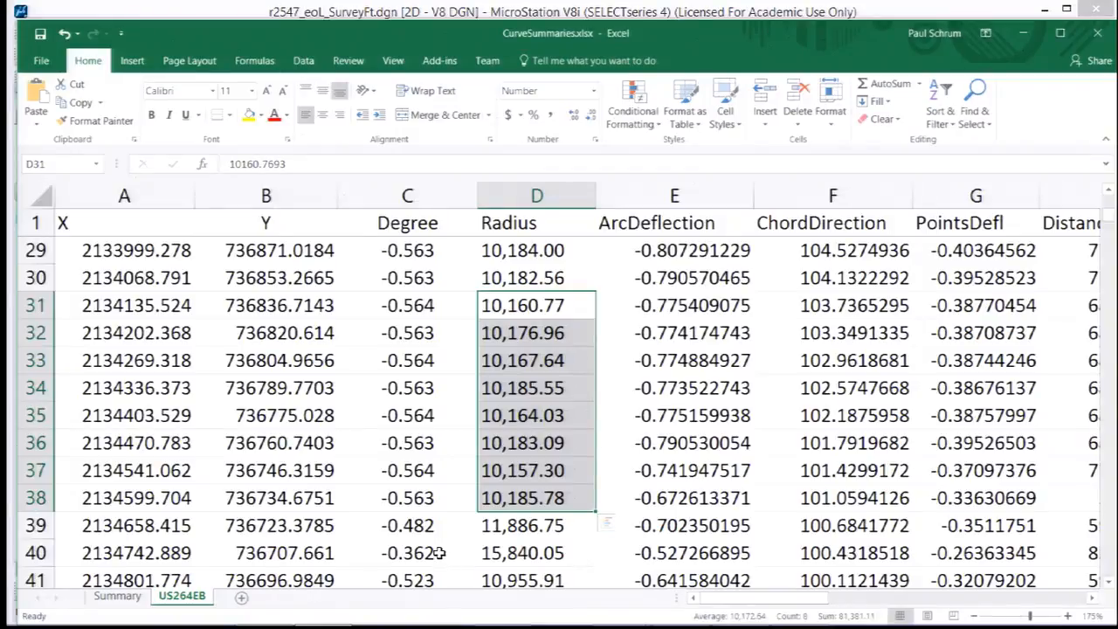
# Return to the Summary sheet and inspect the GIS Degree and GIS Radius averages for curve 35+93
pyautogui.click(117, 597)
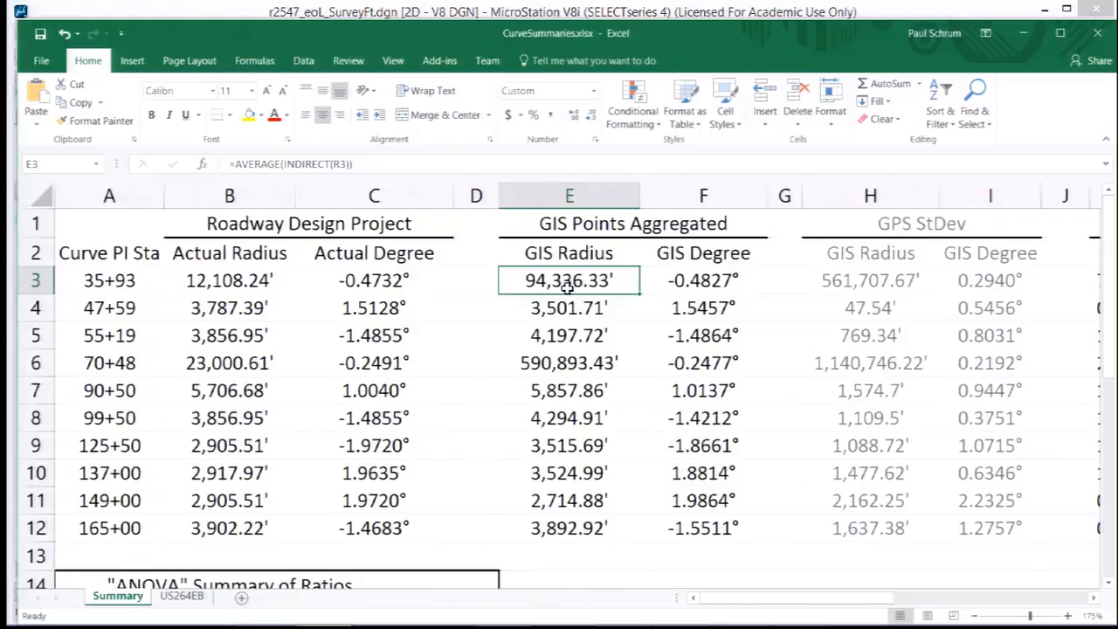
pyautogui.click(680, 290)
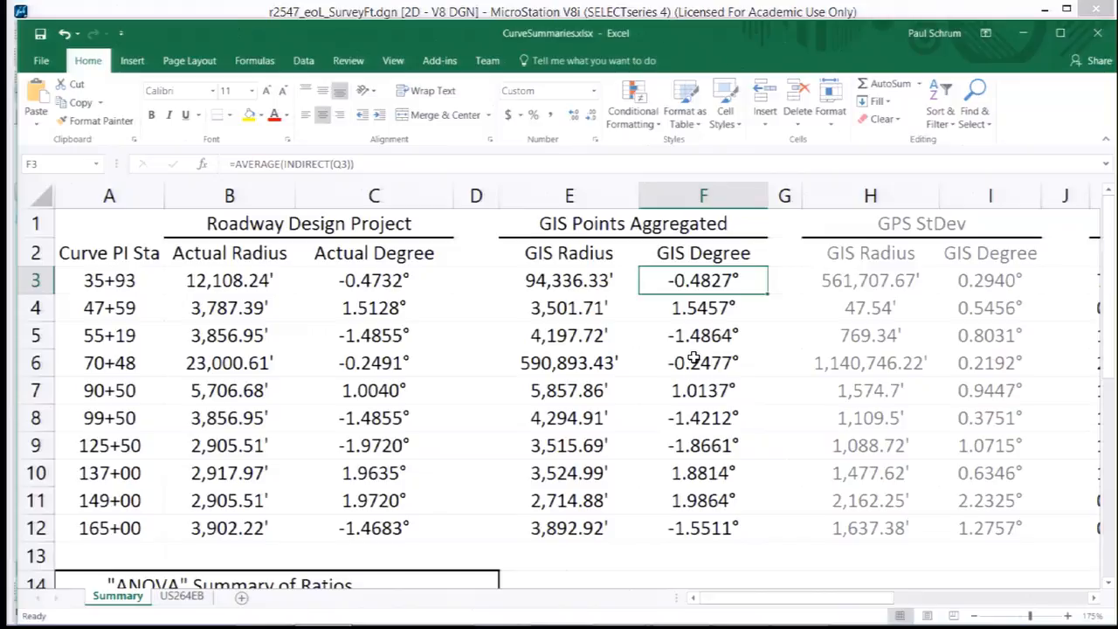
pyautogui.press('Left')
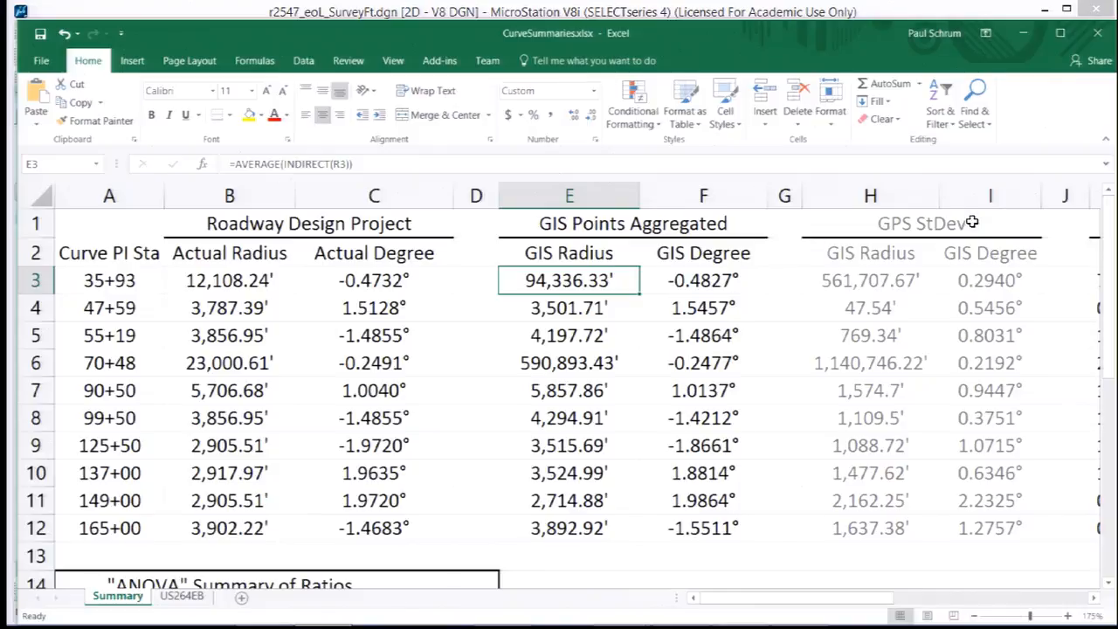
# Narrow the two GPS StDev columns H and I and inspect the radius ratio formulas in K3 and K4
pyautogui.moveTo(936, 199); pyautogui.dragTo(836, 202)
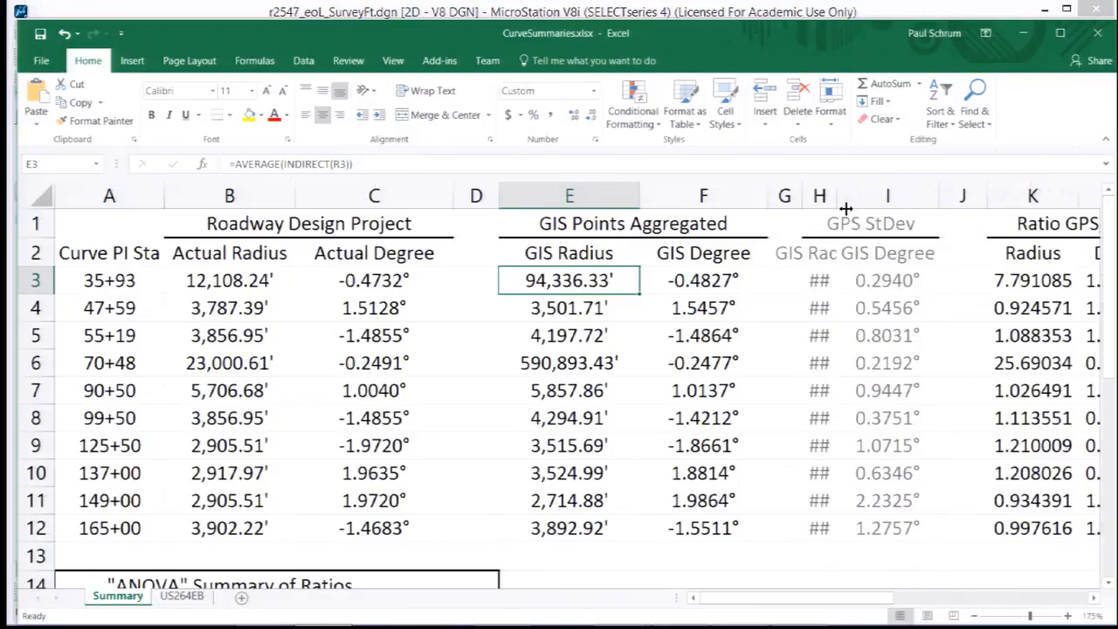
pyautogui.moveTo(924, 199); pyautogui.dragTo(875, 203)
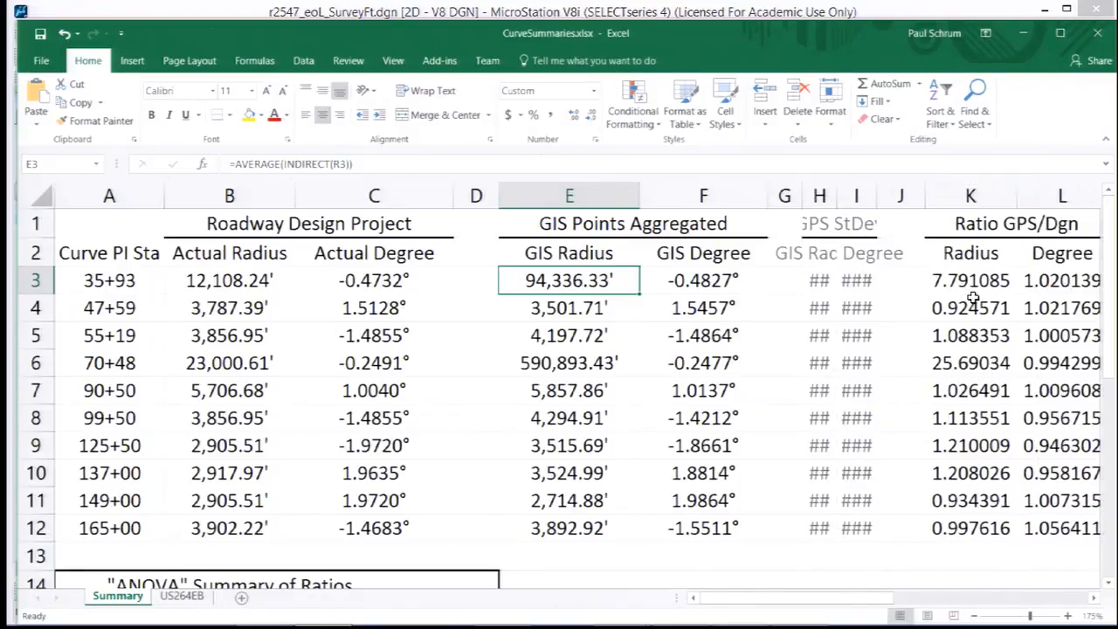
pyautogui.click(976, 286)
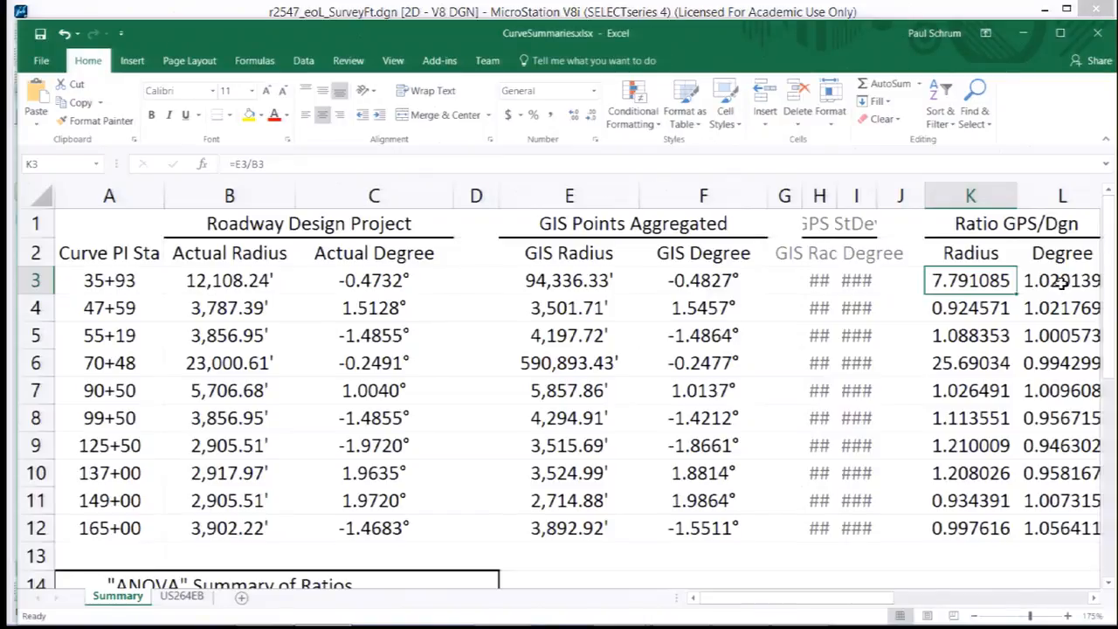
pyautogui.click(975, 309)
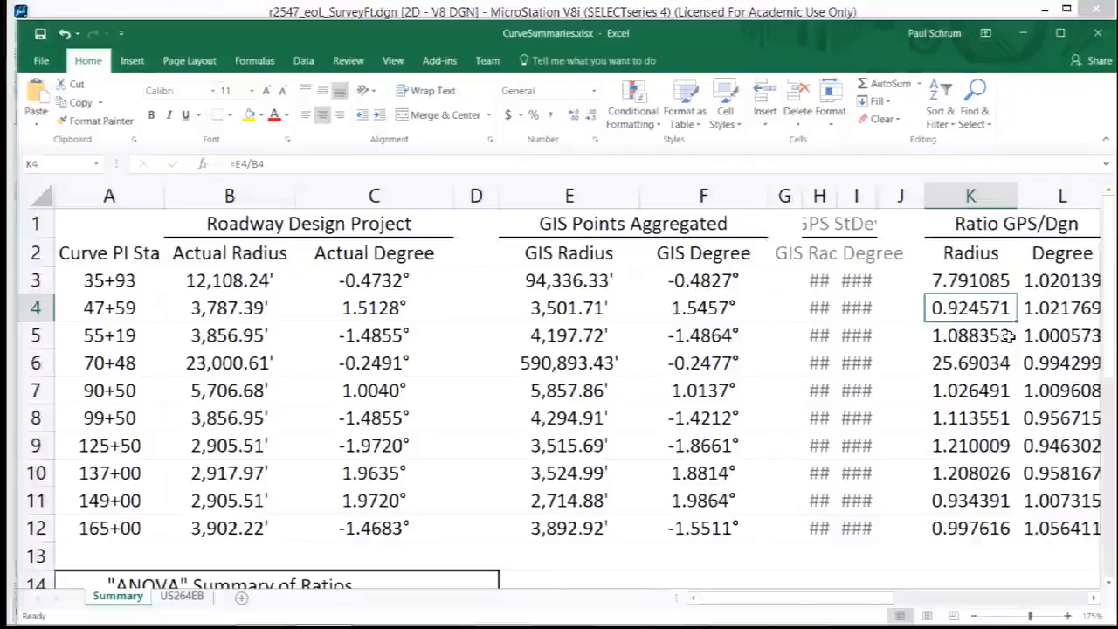
# Inspect the radius and degree ratio formulas for curve 55+19 in K5 and L5 and review that curve's row
pyautogui.click(1008, 336)
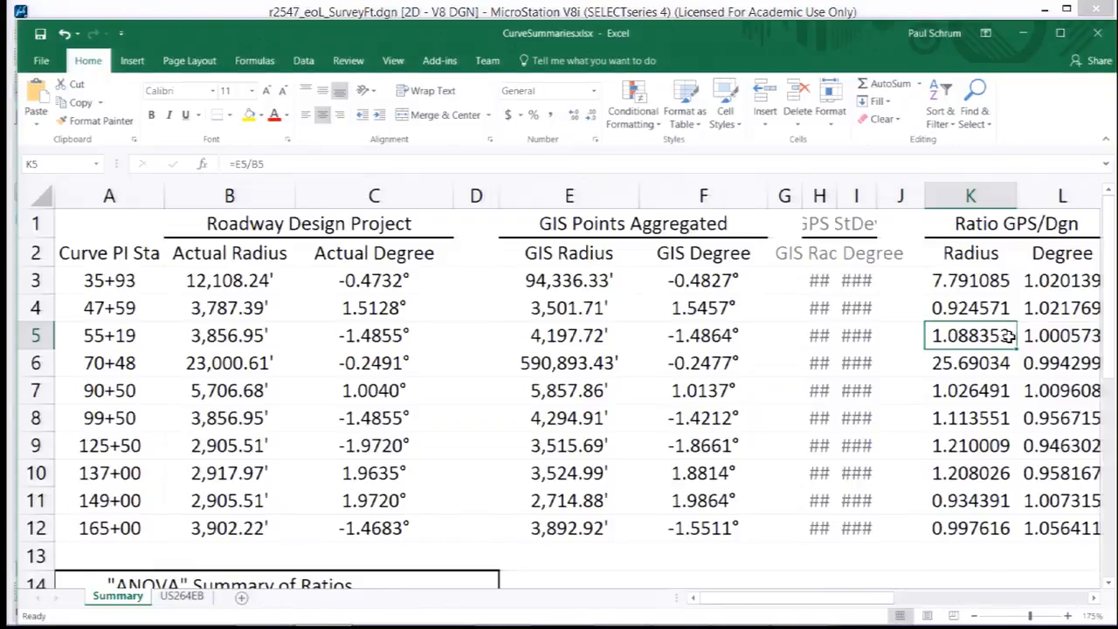
pyautogui.press('Right')
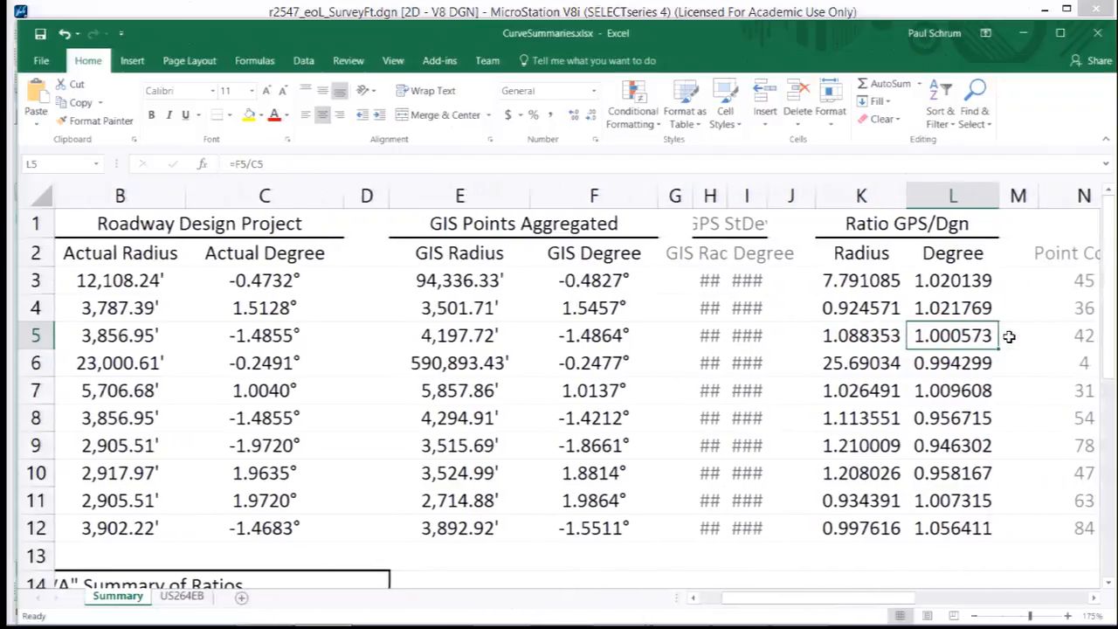
pyautogui.press('Left')
pyautogui.press('Left')
pyautogui.press('Left')
pyautogui.press('Left')
pyautogui.press('Left')
pyautogui.press('Left')
pyautogui.press('Left')
pyautogui.press('Left')
pyautogui.press('Left')
pyautogui.press('Left')
pyautogui.press('Left')
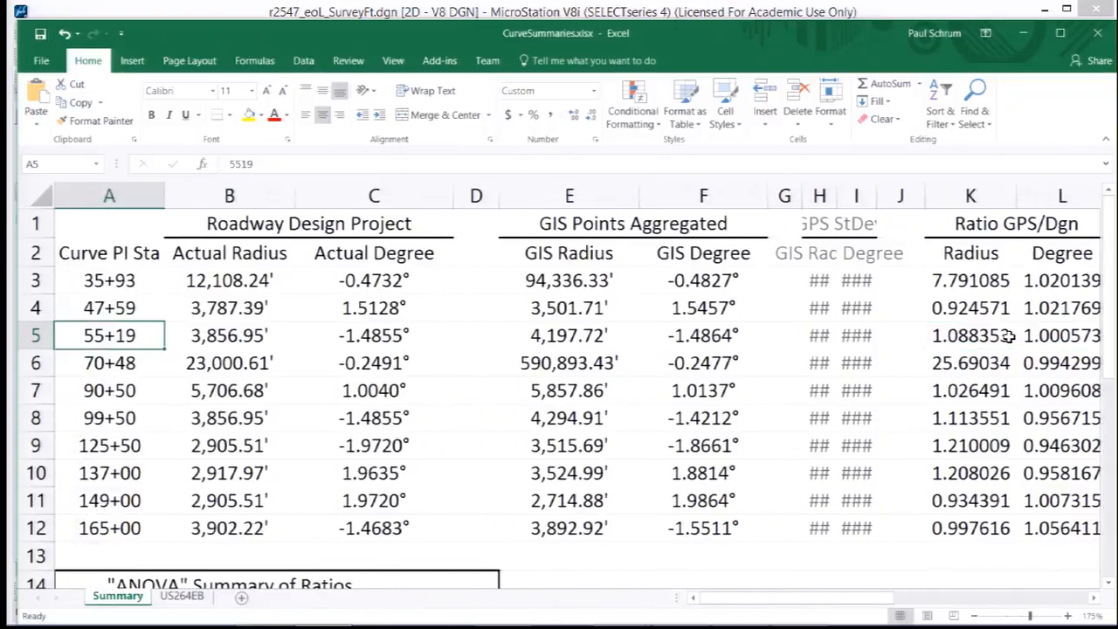
# Look through the "ANOVA" Summary of Ratios block below the curve table on the Summary sheet
pyautogui.press('Down')
pyautogui.press('Down')
pyautogui.press('Down')
pyautogui.press('Down')
pyautogui.press('Down')
pyautogui.press('Down')
pyautogui.press('Down')
pyautogui.press('Down')
pyautogui.press('Down')
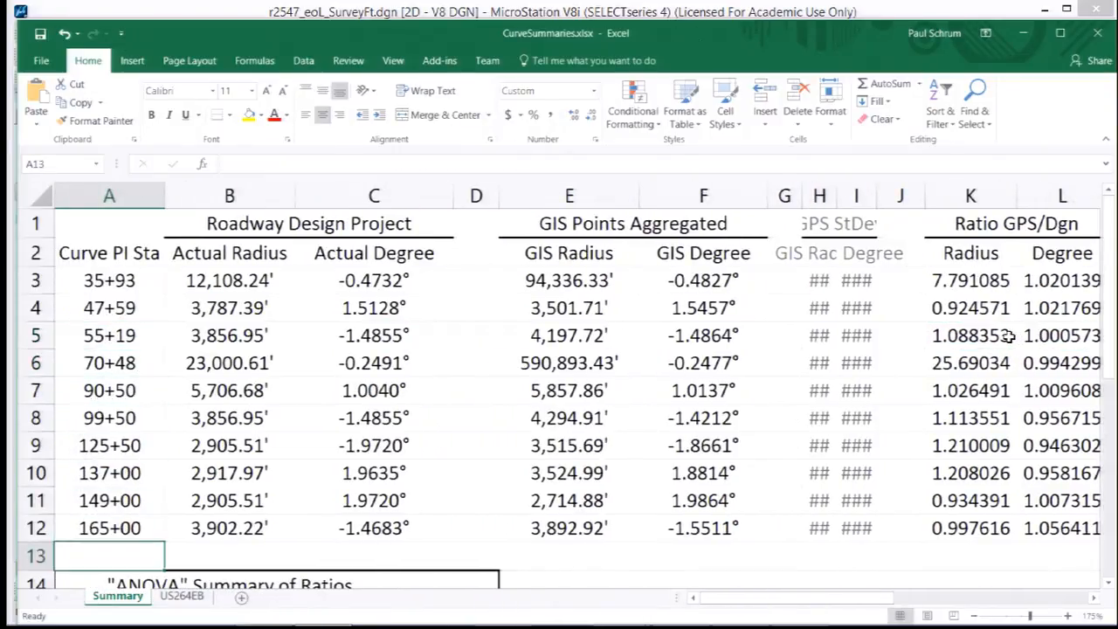
pyautogui.press('Down')
pyautogui.press('Down')
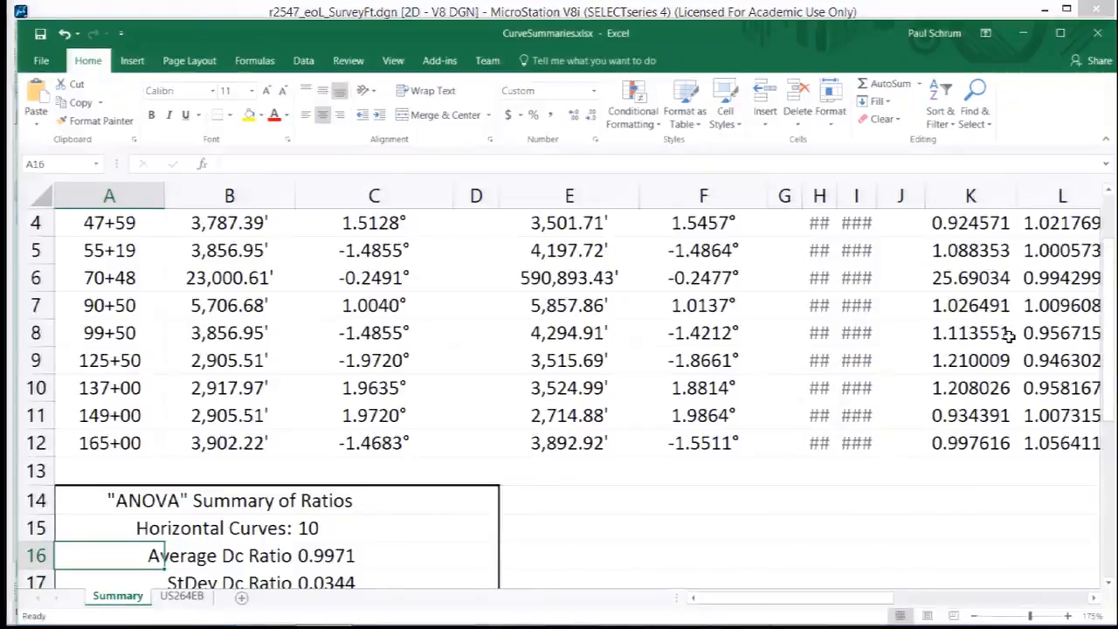
pyautogui.press('Down')
pyautogui.press('Down')
pyautogui.press('Down')
pyautogui.press('Down')
pyautogui.press('Down')
pyautogui.press('Down')
pyautogui.press('Down')
pyautogui.press('Down')
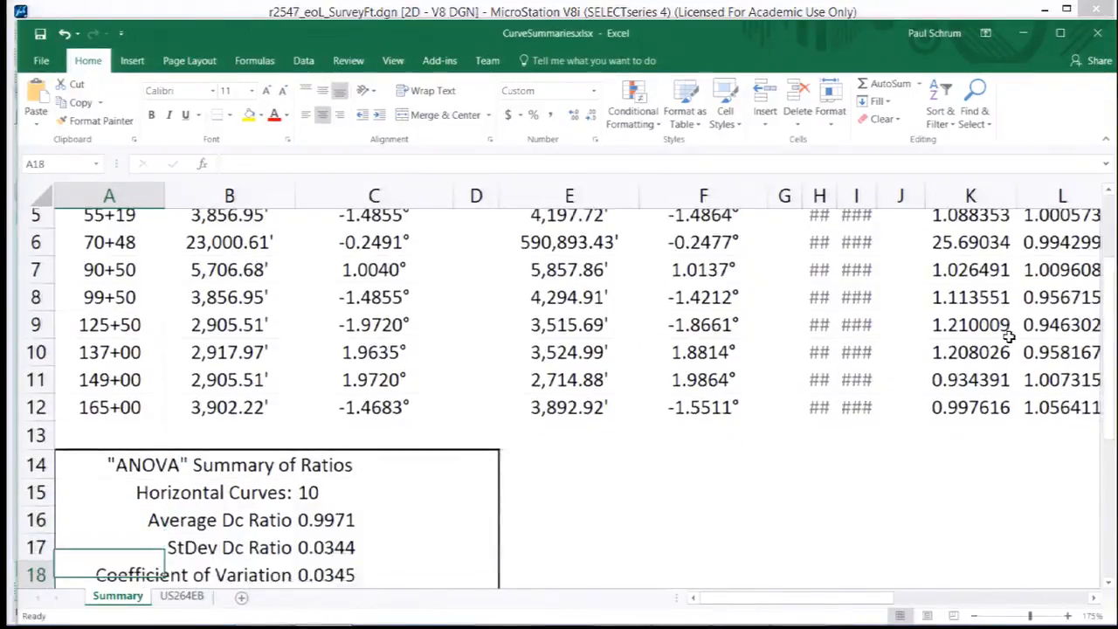
pyautogui.press('Up')
pyautogui.press('Up')
pyautogui.press('Up')
pyautogui.press('Up')
pyautogui.press('Up')
pyautogui.press('Up')
pyautogui.press('Up')
pyautogui.press('Up')
pyautogui.press('Up')
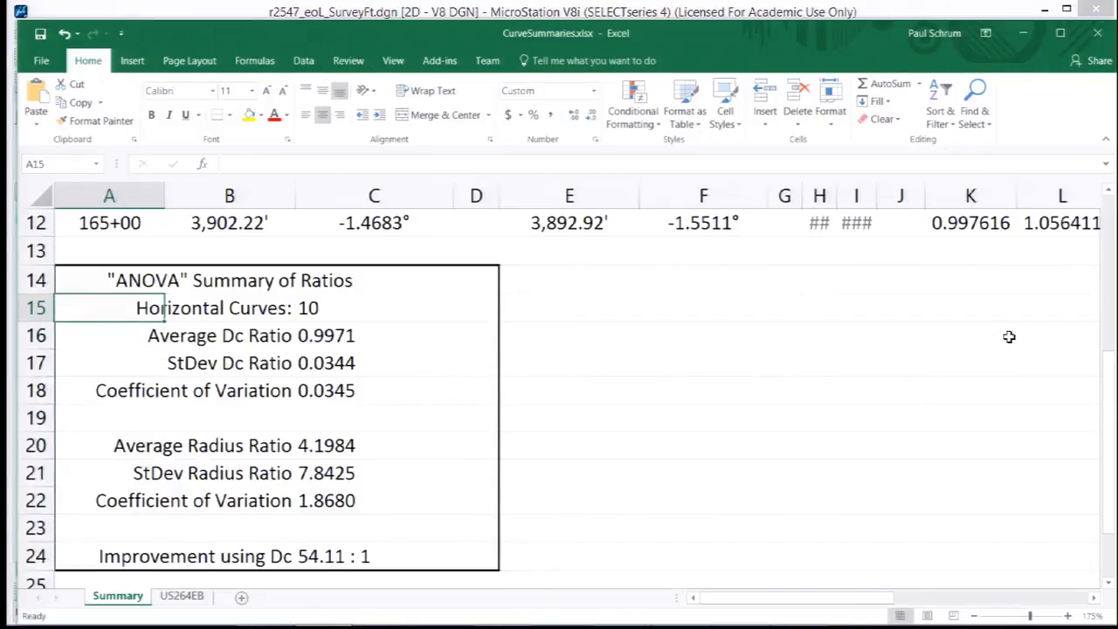
# Check the Horizontal Curves count and the Average Dc Ratio in C15 and C16
pyautogui.press('Right')
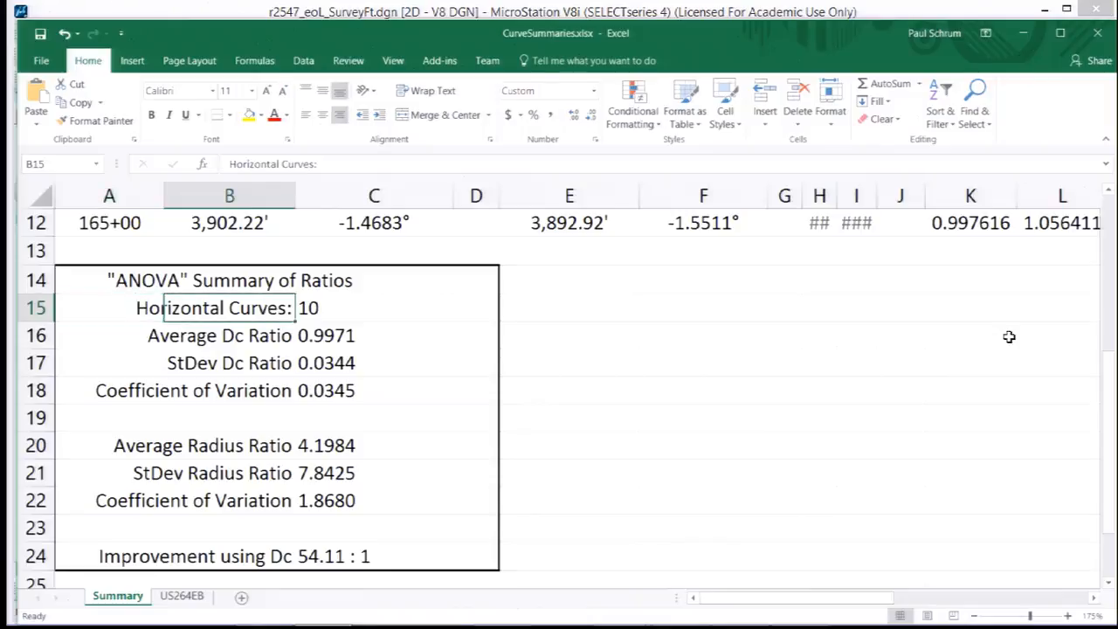
pyautogui.press('Right')
pyautogui.press('Down')
# Review the GPS/design degree ratios in L3:L12 that feed the Dc ratio statistics
pyautogui.press('Right')
pyautogui.press('Right')
pyautogui.press('Right')
pyautogui.press('Right')
pyautogui.press('Right')
pyautogui.press('Right')
pyautogui.press('Right')
pyautogui.press('Right')
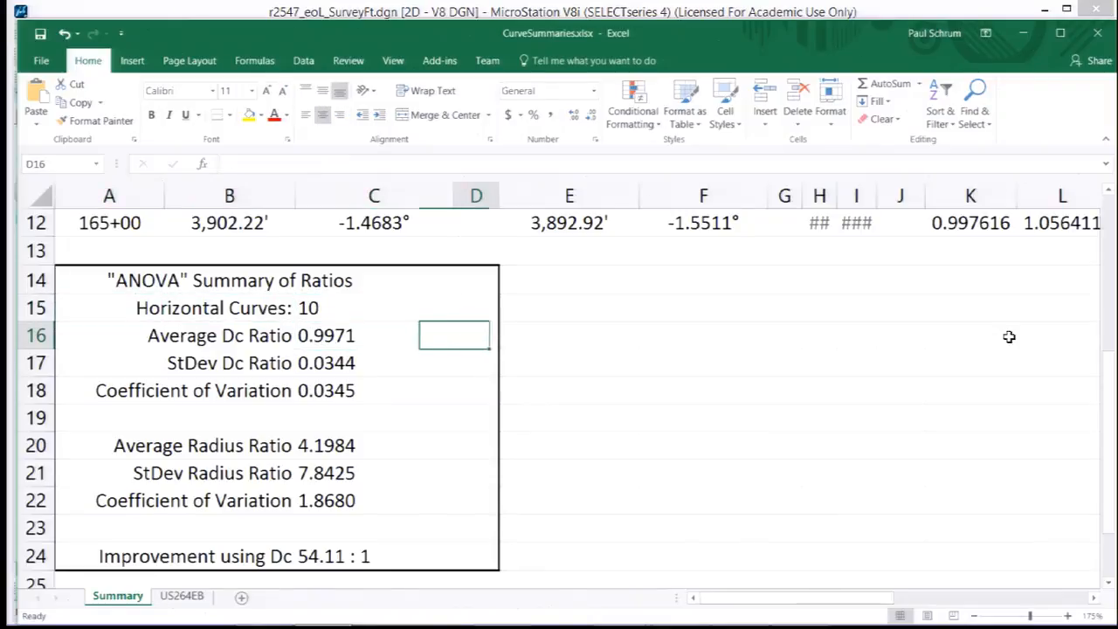
pyautogui.press('Right')
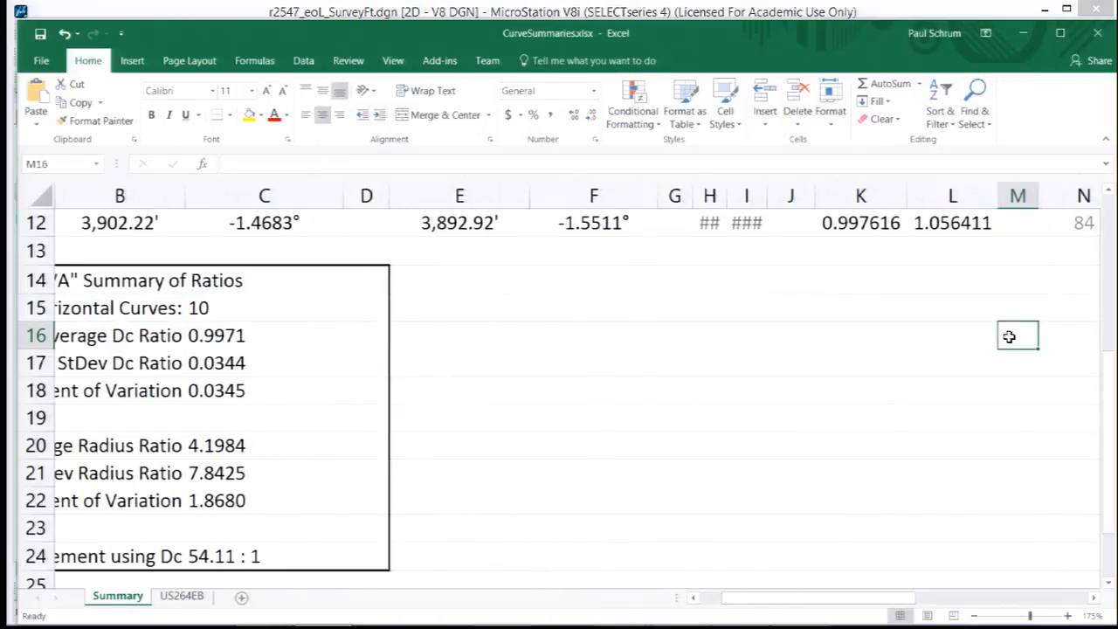
pyautogui.press('Up')
pyautogui.press('Up')
pyautogui.press('Up')
pyautogui.press('Up')
pyautogui.press('Up')
pyautogui.press('Up')
pyautogui.press('Up')
pyautogui.press('Up')
pyautogui.press('Up')
pyautogui.press('Up')
pyautogui.press('Up')
pyautogui.press('Up')
pyautogui.press('Up')
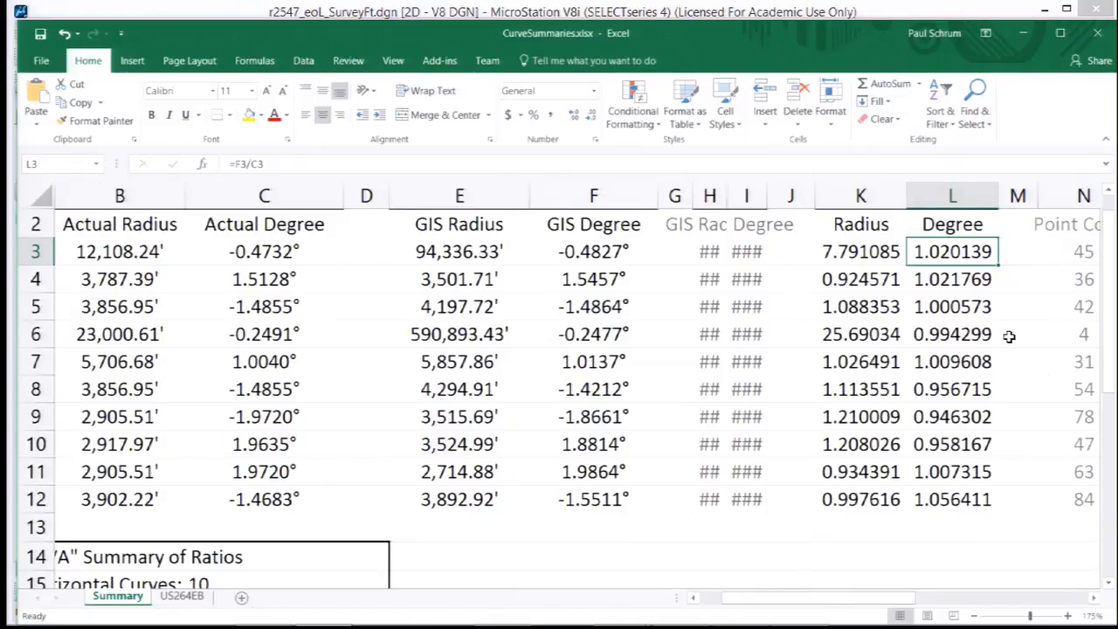
pyautogui.press('Down')
pyautogui.press('Down')
pyautogui.press('Down')
pyautogui.press('Down')
pyautogui.press('Down')
pyautogui.press('Down')
pyautogui.press('Down')
pyautogui.press('Down')
pyautogui.press('Down')
pyautogui.press('Down')
pyautogui.press('Down')
pyautogui.press('Down')
pyautogui.press('Down')
pyautogui.press('Down')
pyautogui.press('Down')
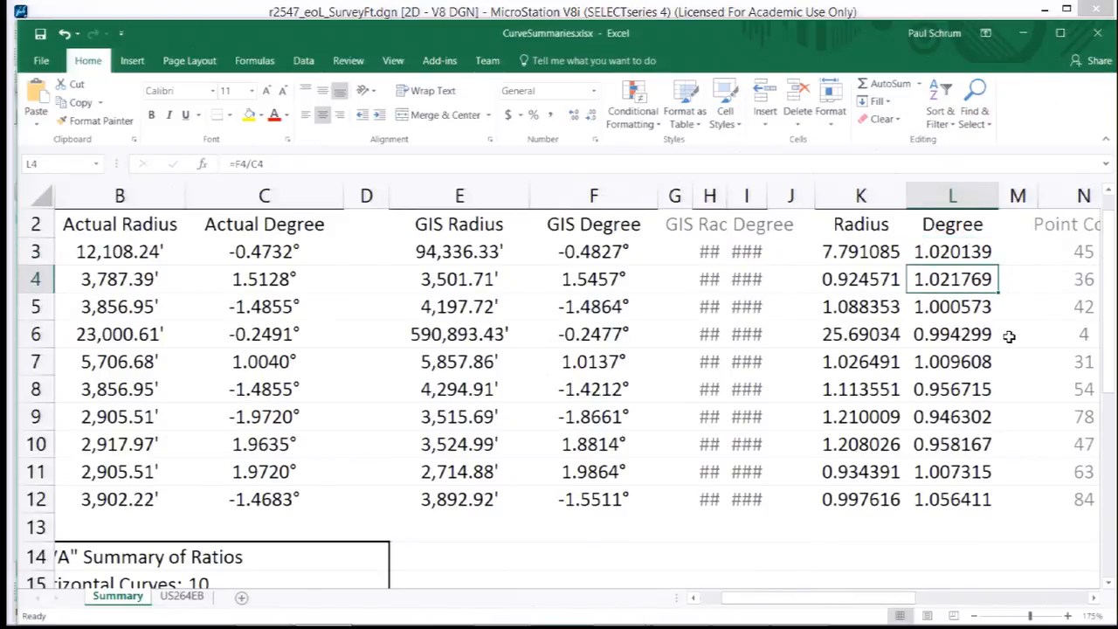
# Inspect the average, standard deviation and coefficient of variation formulas for the Dc ratio in C16:C18
pyautogui.press('Left')
pyautogui.press('Left')
pyautogui.press('Left')
pyautogui.press('Left')
pyautogui.press('Left')
pyautogui.press('Left')
pyautogui.press('Left')
pyautogui.press('Left')
pyautogui.press('Left')
pyautogui.press('Left')
pyautogui.press('Left')
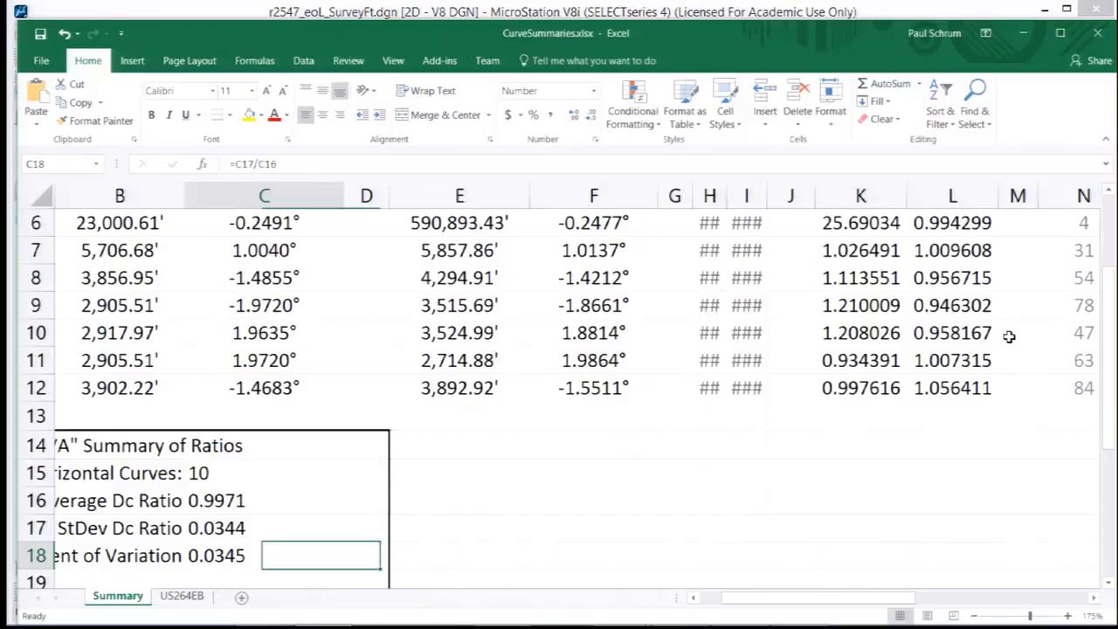
pyautogui.press('Right')
pyautogui.press('Right')
pyautogui.press('Right')
pyautogui.press('Left')
pyautogui.press('Up')
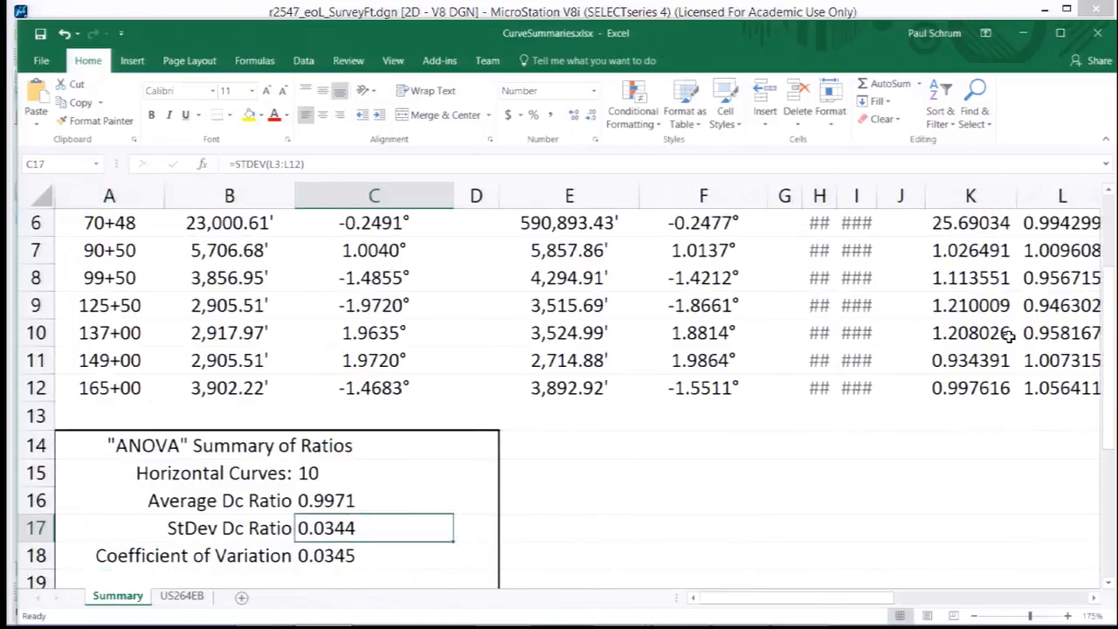
pyautogui.press('Up')
pyautogui.press('Up')
pyautogui.press('Down')
pyautogui.press('Down')
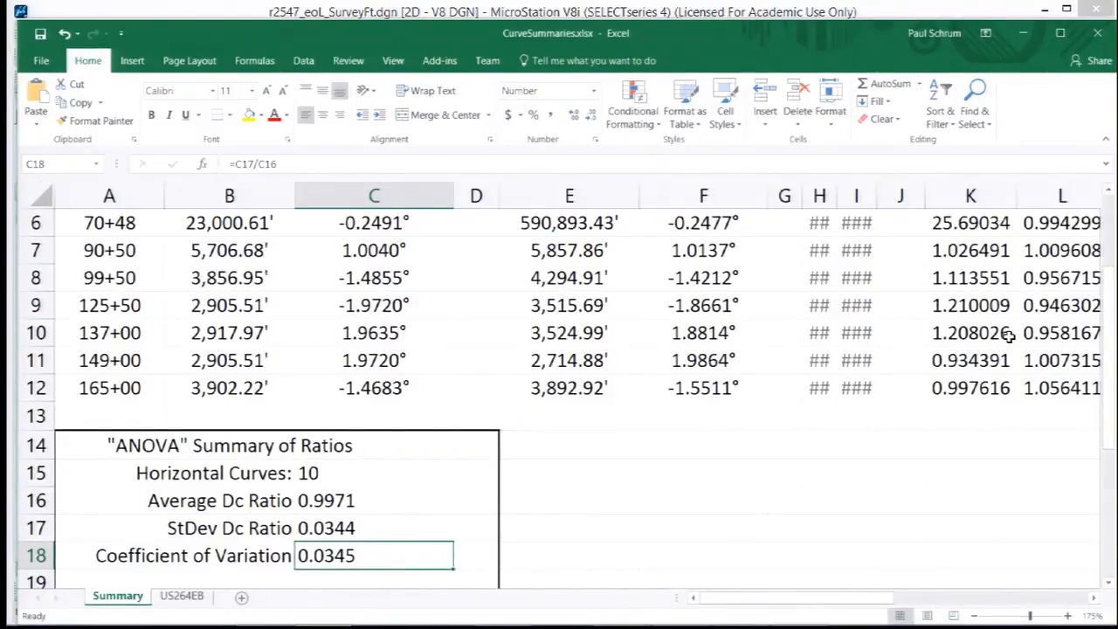
# Inspect the average, standard deviation and coefficient of variation formulas for the radius ratio in C20:C22
pyautogui.press('Down')
pyautogui.press('Down')
pyautogui.press('Down')
pyautogui.press('Down')
pyautogui.press('Down')
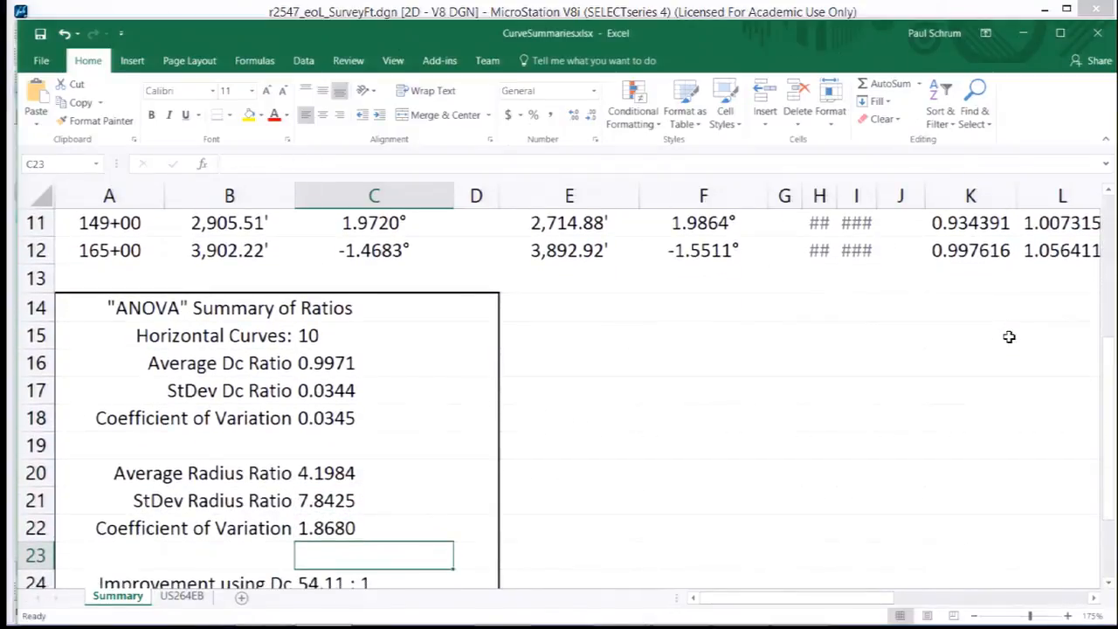
pyautogui.press('Up')
pyautogui.press('Up')
pyautogui.press('Up')
pyautogui.press('Up')
pyautogui.press('Down')
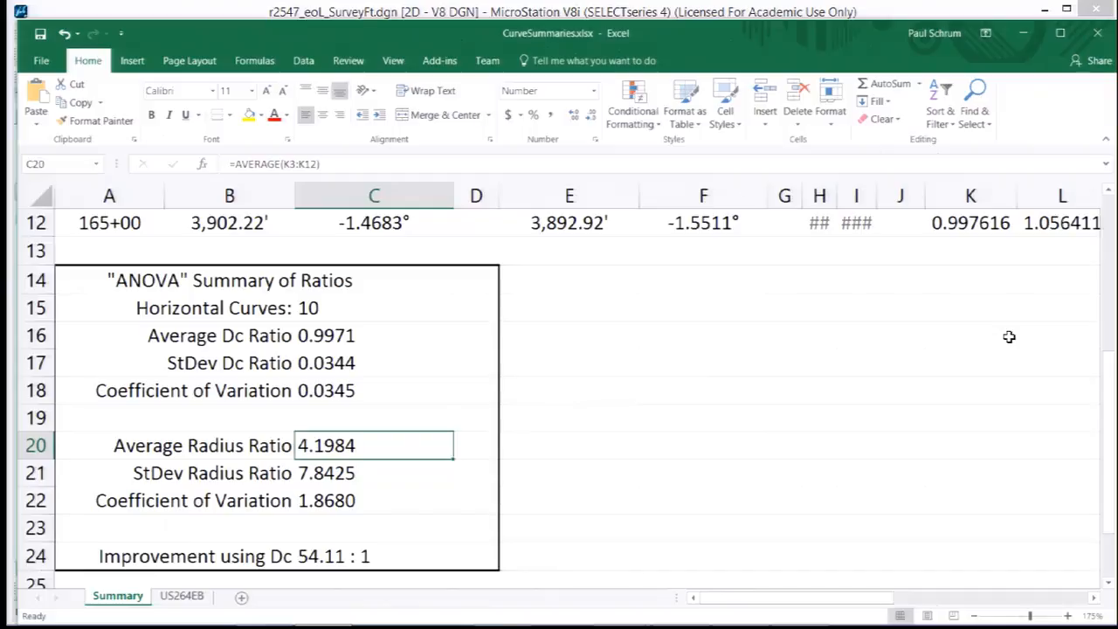
pyautogui.press('Down')
pyautogui.press('Down')
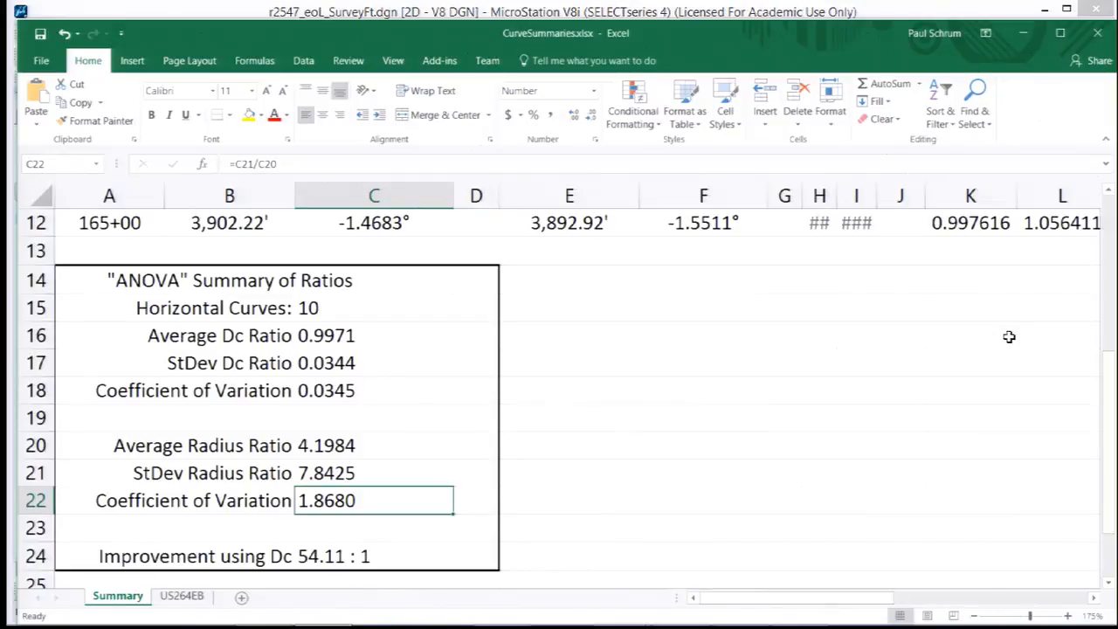
# Compare the radius ratio's coefficient of variation in C22 with the Dc ratio's coefficient in C18
pyautogui.press('Down')
pyautogui.press('Up')
pyautogui.press('Up')
pyautogui.press('Up')
pyautogui.press('Up')
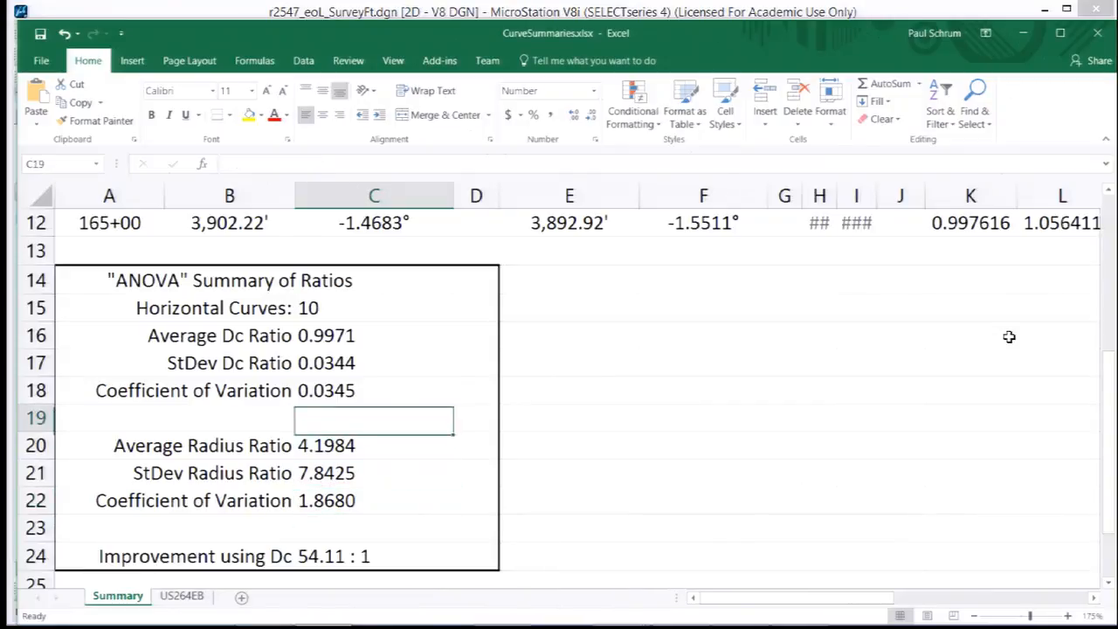
pyautogui.press('Up')
pyautogui.press('Down')
pyautogui.press('Down')
pyautogui.press('Down')
pyautogui.press('Down')
pyautogui.press('Down')
pyautogui.press('Up')
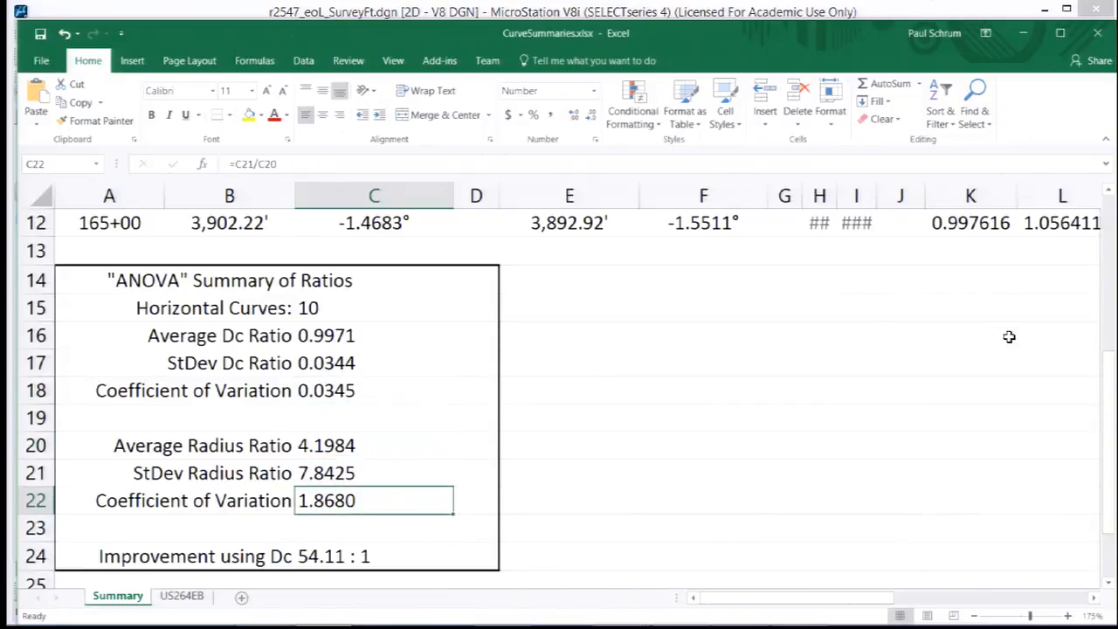
pyautogui.press('Up')
pyautogui.press('Up')
pyautogui.press('Up')
pyautogui.press('Up')
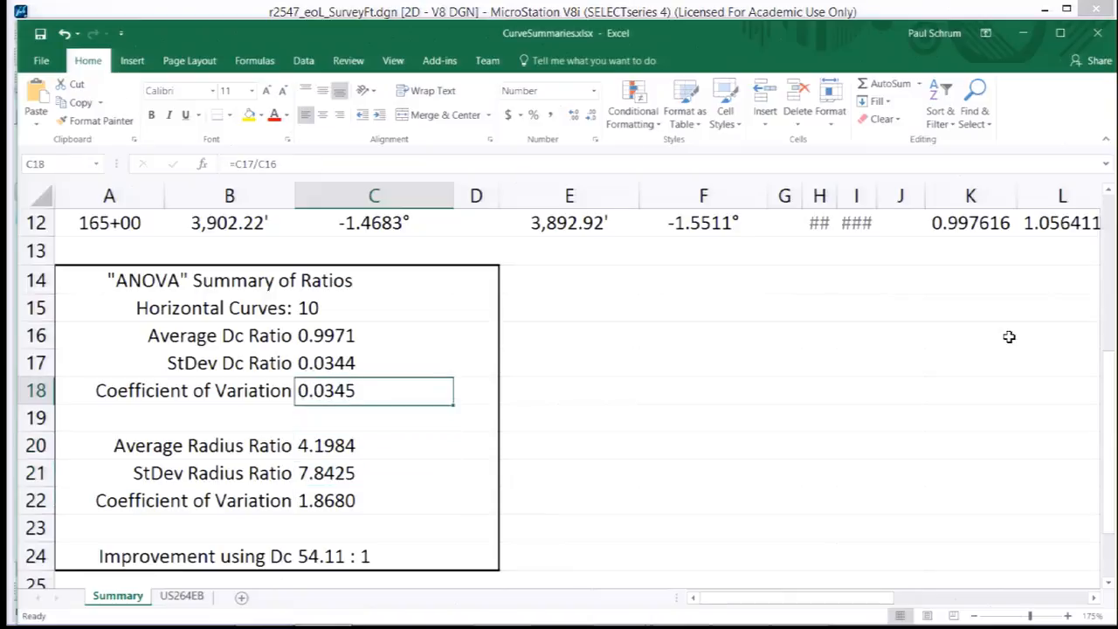
# Inspect the Improvement using Dc formula in C24, which divides one coefficient of variation by the other
pyautogui.press('Down')
pyautogui.press('Down')
pyautogui.press('Down')
pyautogui.press('Down')
pyautogui.press('Down')
pyautogui.press('Down')
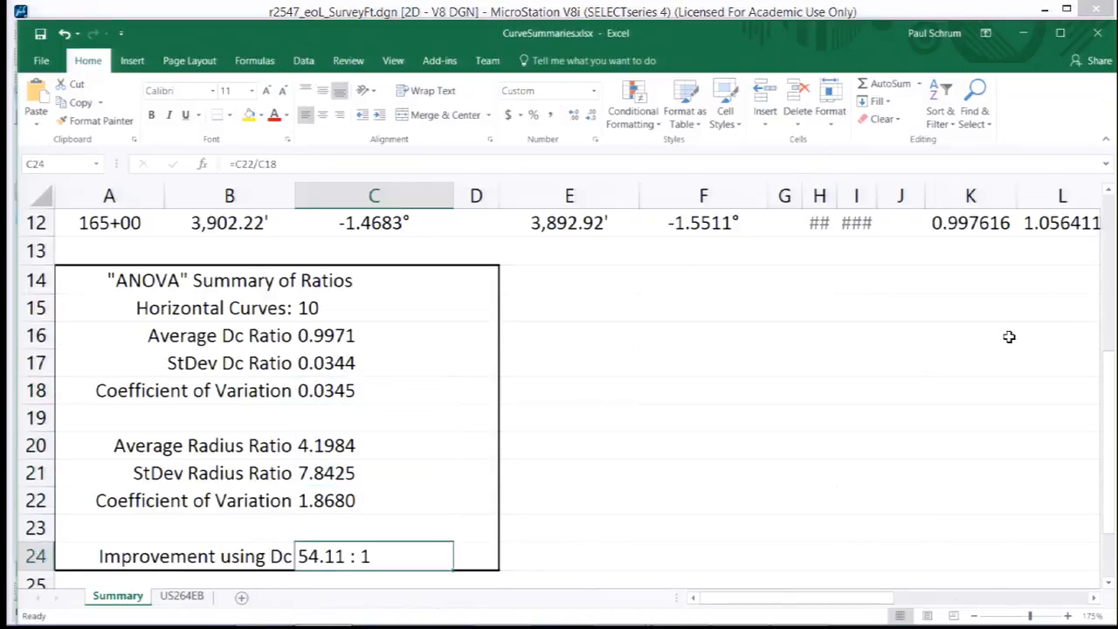
pyautogui.press('Up')
pyautogui.press('Down')
# Return to the start of the Summary sheet and compare curve 35+93's actual radius and degree with its GPS/design ratios across row 3
pyautogui.hotkey('ctrl', 'Home')
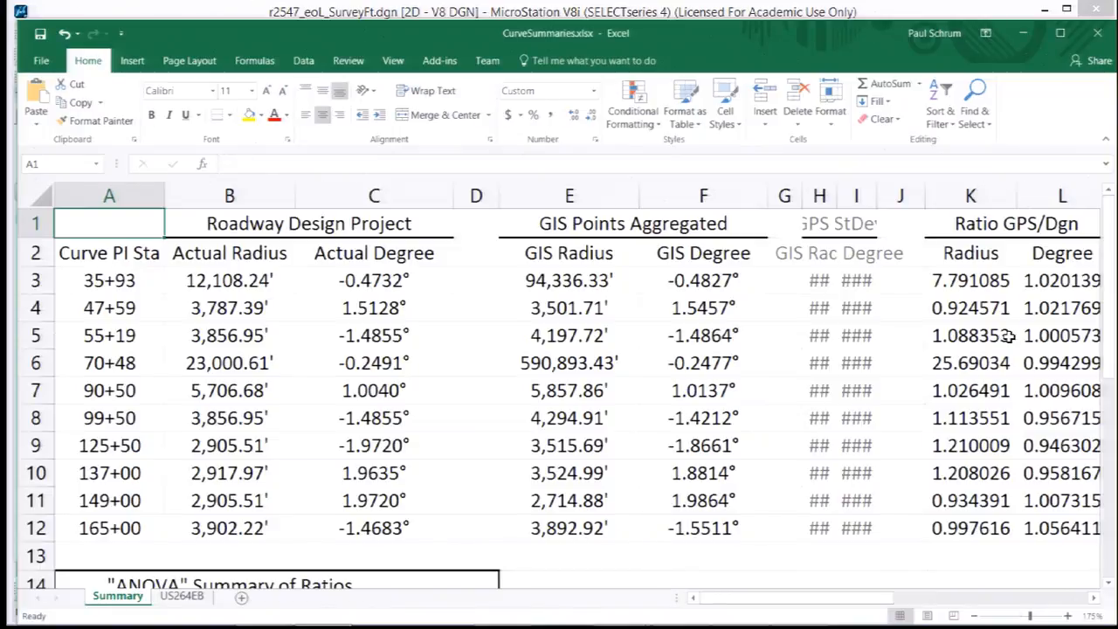
pyautogui.press('Down')
pyautogui.press('Down')
pyautogui.press('Right')
pyautogui.press('Right')
pyautogui.press('Right')
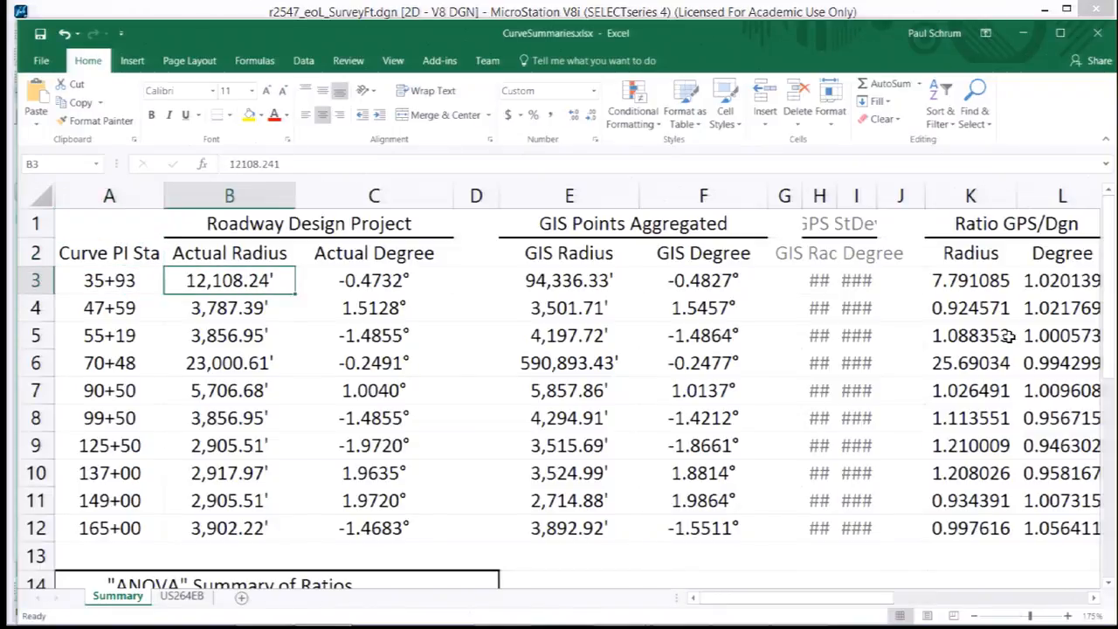
pyautogui.press('Right')
pyautogui.press('Right')
pyautogui.press('Right')
pyautogui.press('Right')
pyautogui.press('Right')
pyautogui.press('Right')
pyautogui.press('Right')
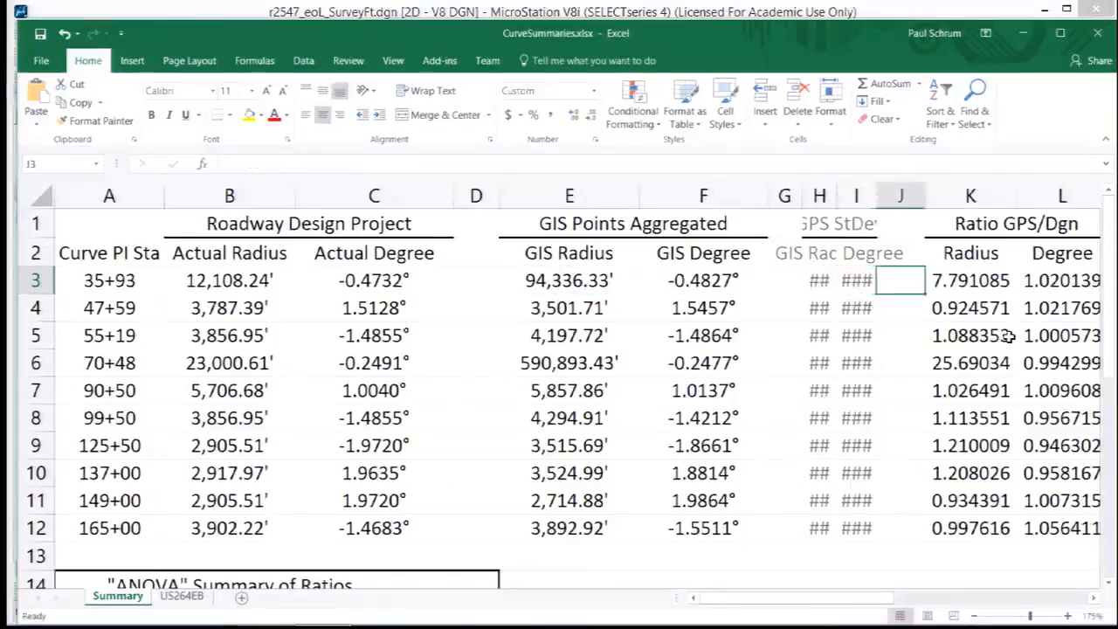
pyautogui.press('Right')
pyautogui.press('Right')
pyautogui.press('Left')
pyautogui.press('Left')
pyautogui.press('Left')
pyautogui.press('Left')
pyautogui.press('Left')
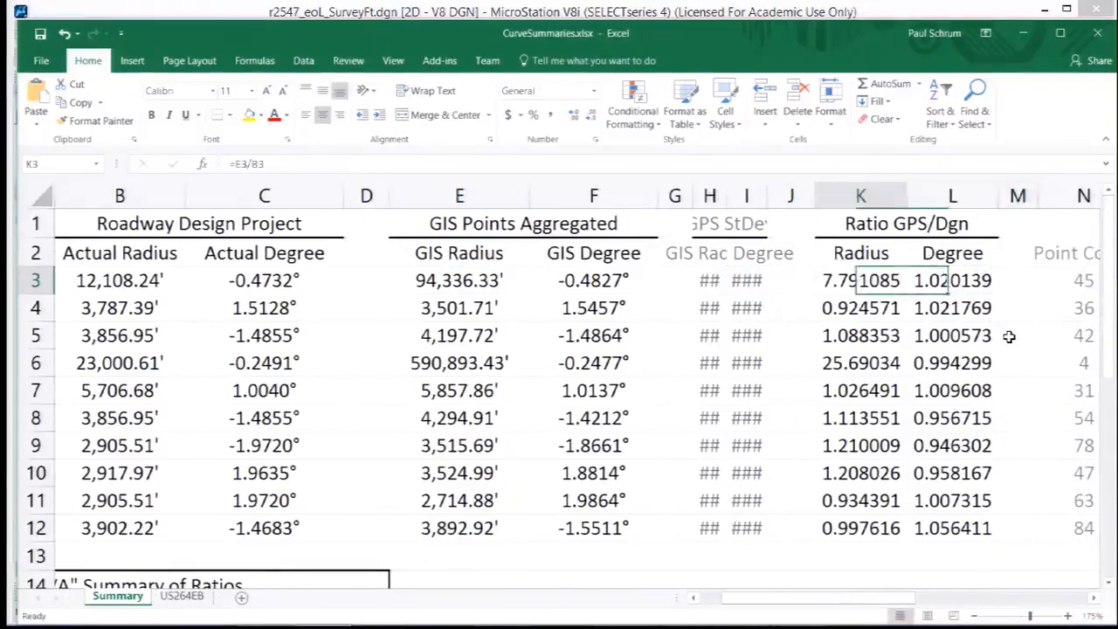
# Check the first curve's radius and degree ratios in row 3 against its GIS radius and GIS degree
pyautogui.press('Right')
pyautogui.press('Right')
pyautogui.press('Left')
pyautogui.press('Left')
pyautogui.press('Left')
pyautogui.press('Left')
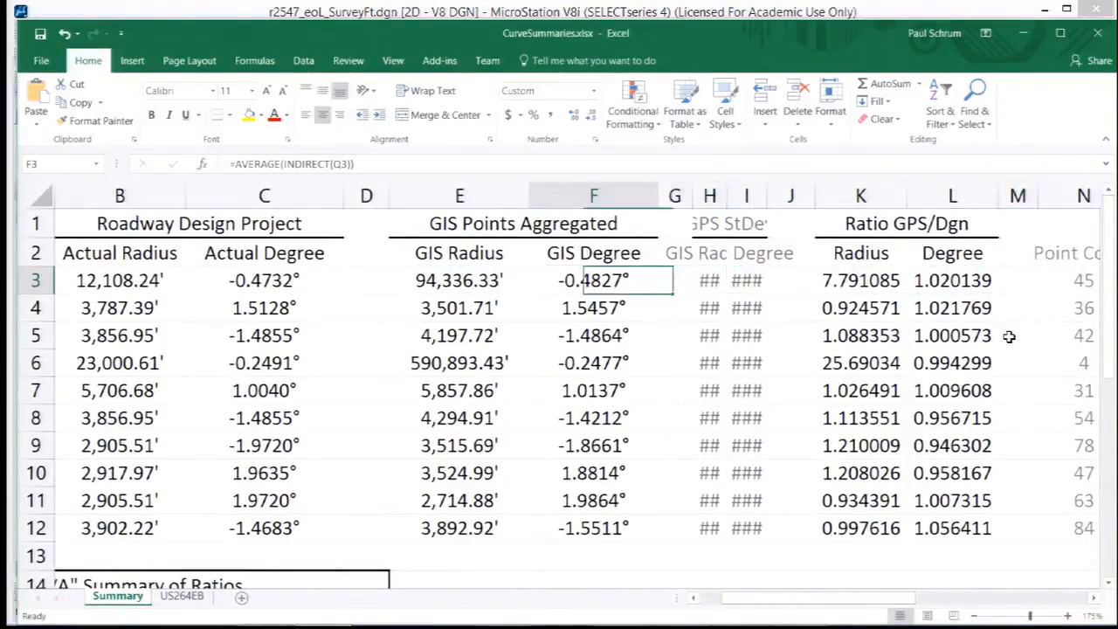
pyautogui.press('Left')
pyautogui.press('Left')
pyautogui.press('Left')
pyautogui.press('Left')
pyautogui.press('Right')
pyautogui.press('Right')
pyautogui.press('Right')
pyautogui.press('Right')
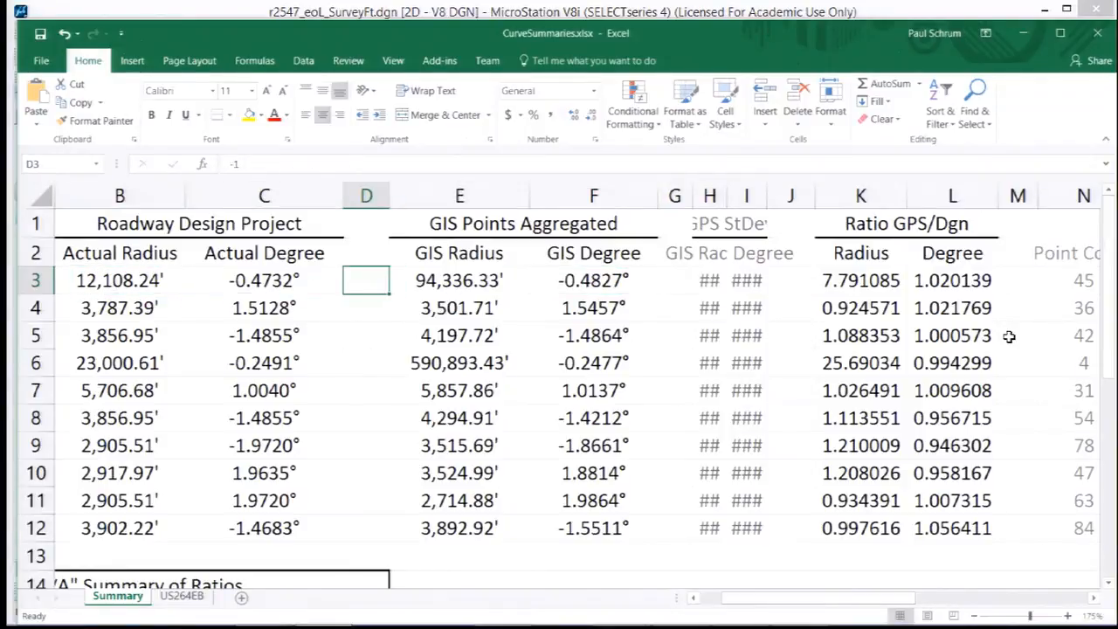
# Inspect the GPS/design radius ratios down column K, from the first curve to curve 70+48 in K6
pyautogui.press('Right')
pyautogui.press('Right')
pyautogui.press('Right')
pyautogui.press('Right')
pyautogui.press('Right')
pyautogui.press('Down')
pyautogui.press('Down')
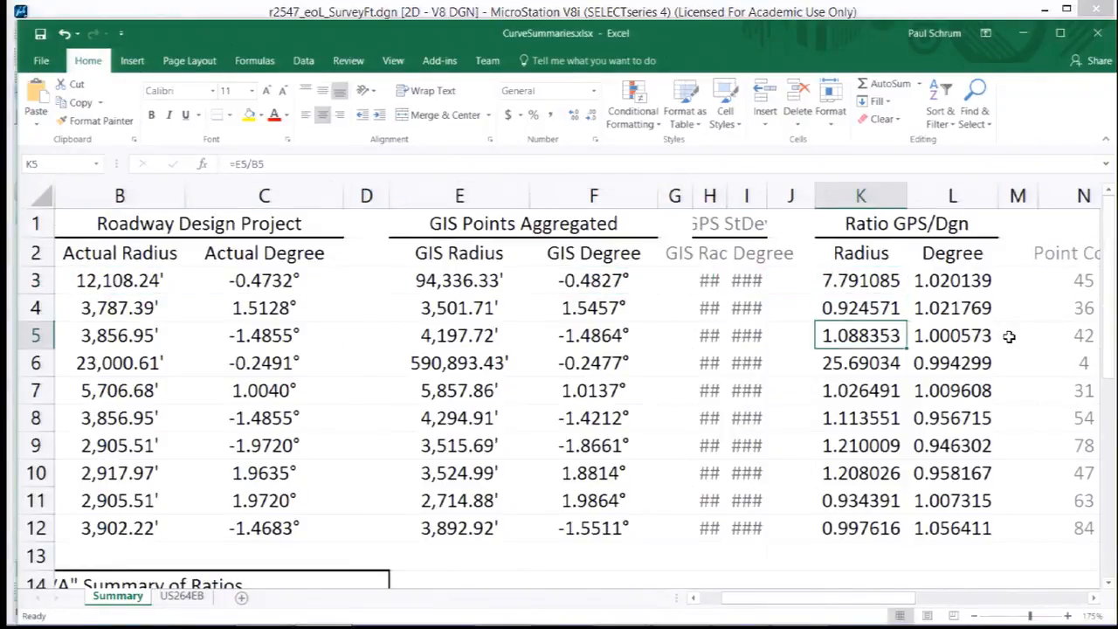
pyautogui.press('Down')
pyautogui.press('Down')
pyautogui.press('Up')
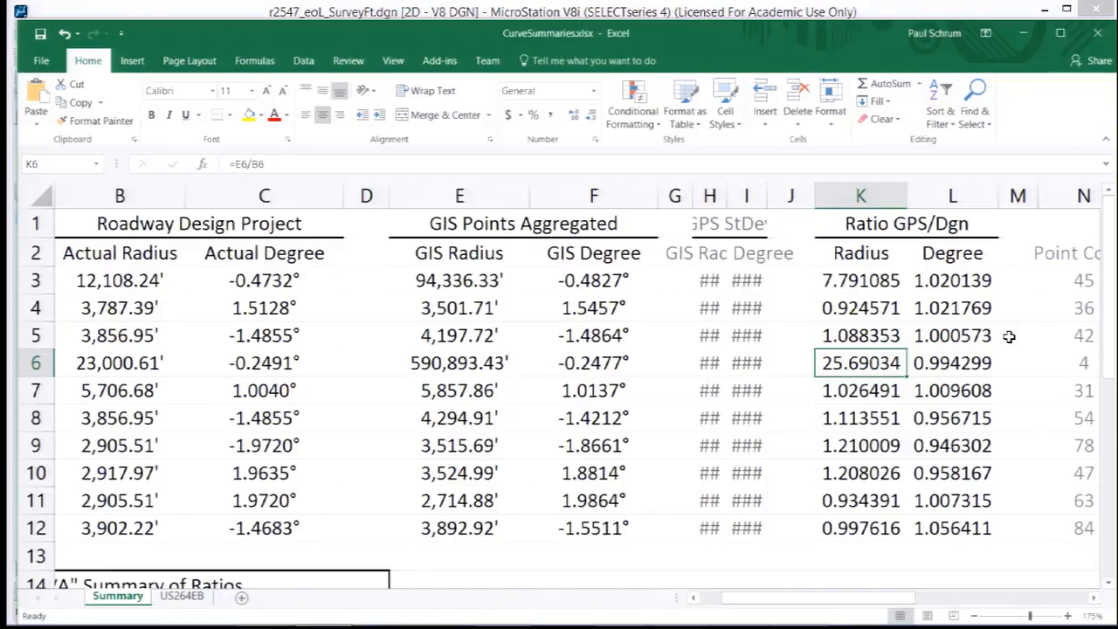
# Compare curve 70+48's radius ratio with its GIS and actual radius and degree values across row 6
pyautogui.press('Left')
pyautogui.press('Left')
pyautogui.press('Left')
pyautogui.press('Left')
pyautogui.press('Left')
pyautogui.press('Left')
pyautogui.press('Left')
pyautogui.press('Left')
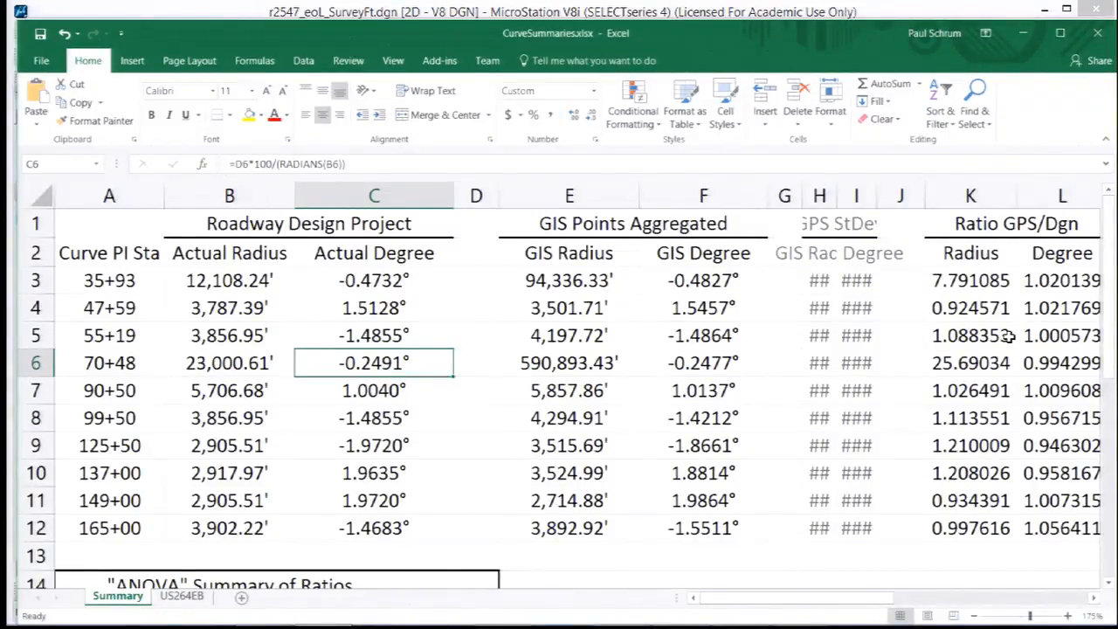
# Switch to the CurvatureAnalysisPolylines.pptx presentation in PowerPoint
pyautogui.hotkey('alt', 'Tab')
pyautogui.hotkey('alt', 'Tab')
pyautogui.hotkey('alt', 'Tab')
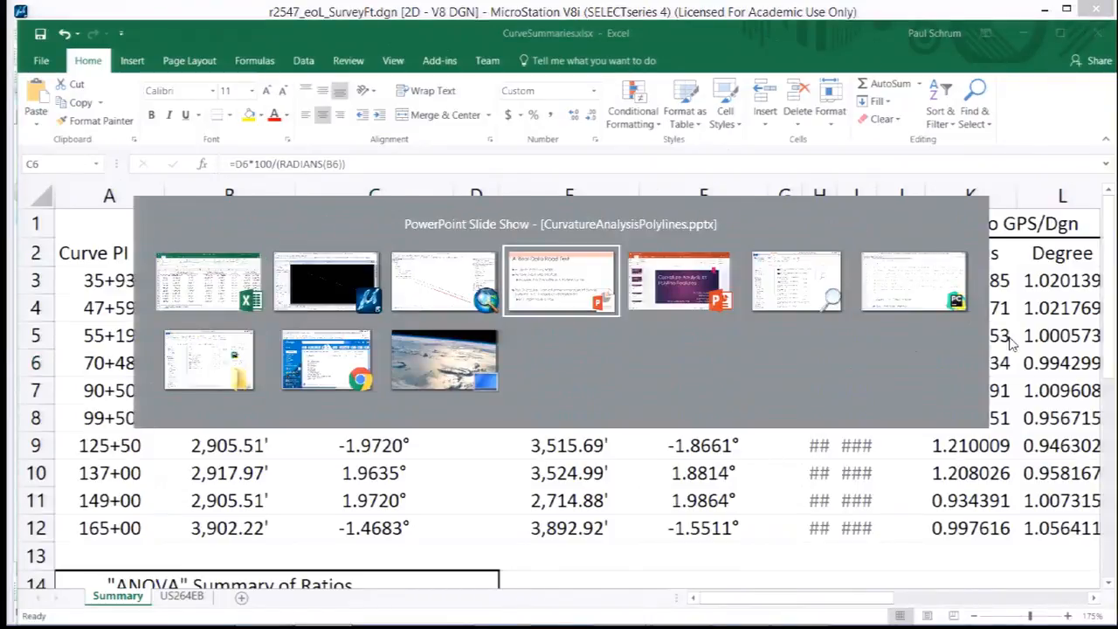
pyautogui.hotkey('alt', 'Tab')
pyautogui.press('Down')
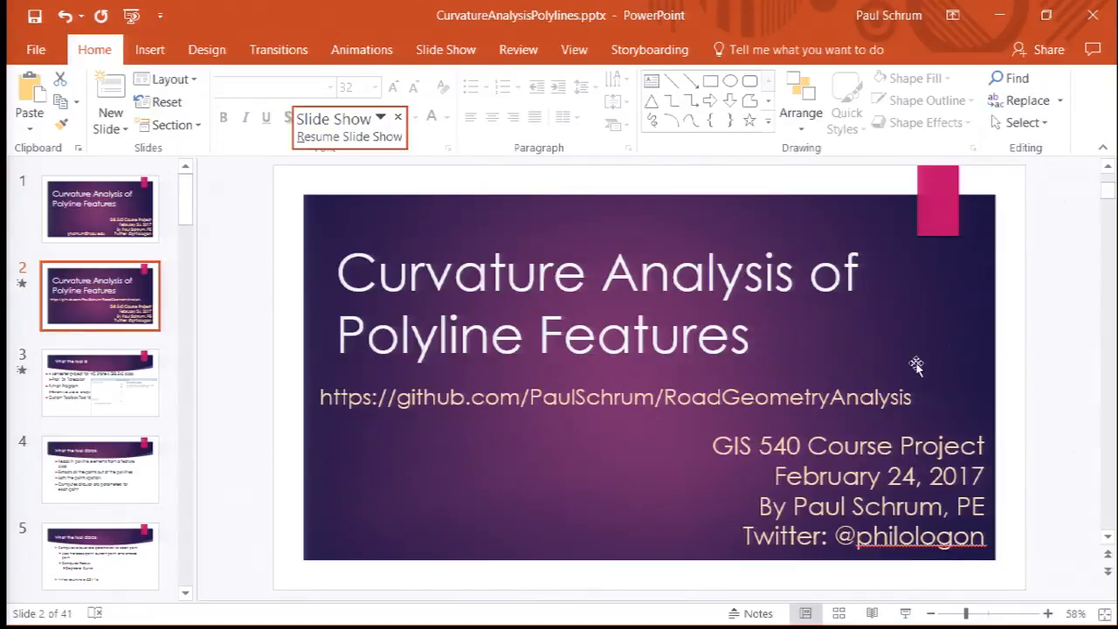
# Locate the A Real-Data Road Test slides, present them and advance to the Microstation slide about copying a line from CL
pyautogui.scroll(-20, 193, 554)
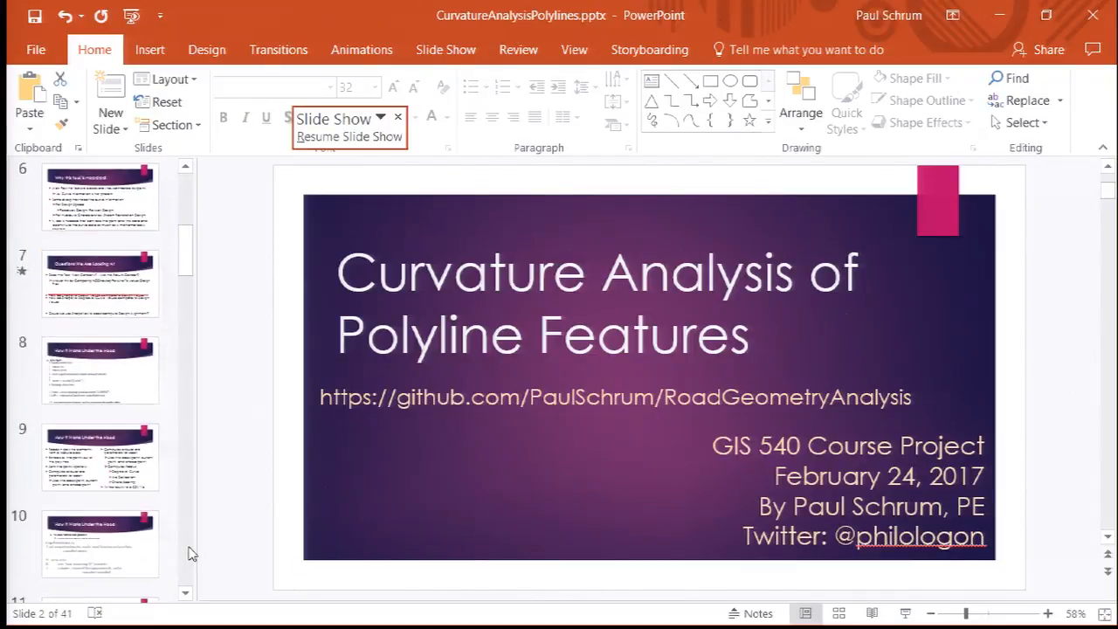
pyautogui.scroll(-5, 192, 554)
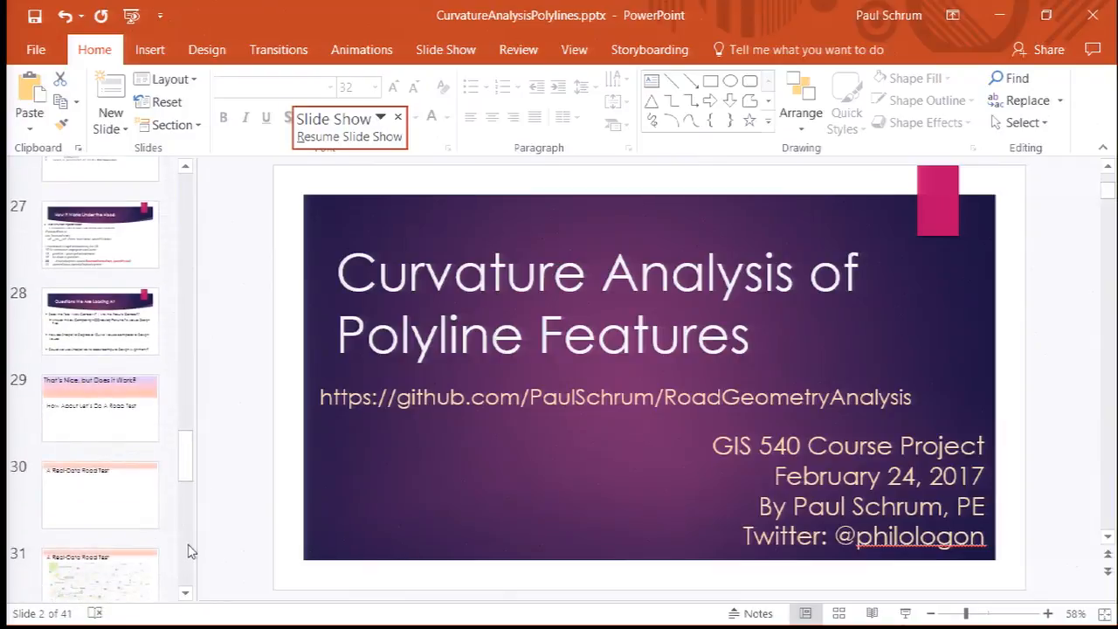
pyautogui.click(110, 504)
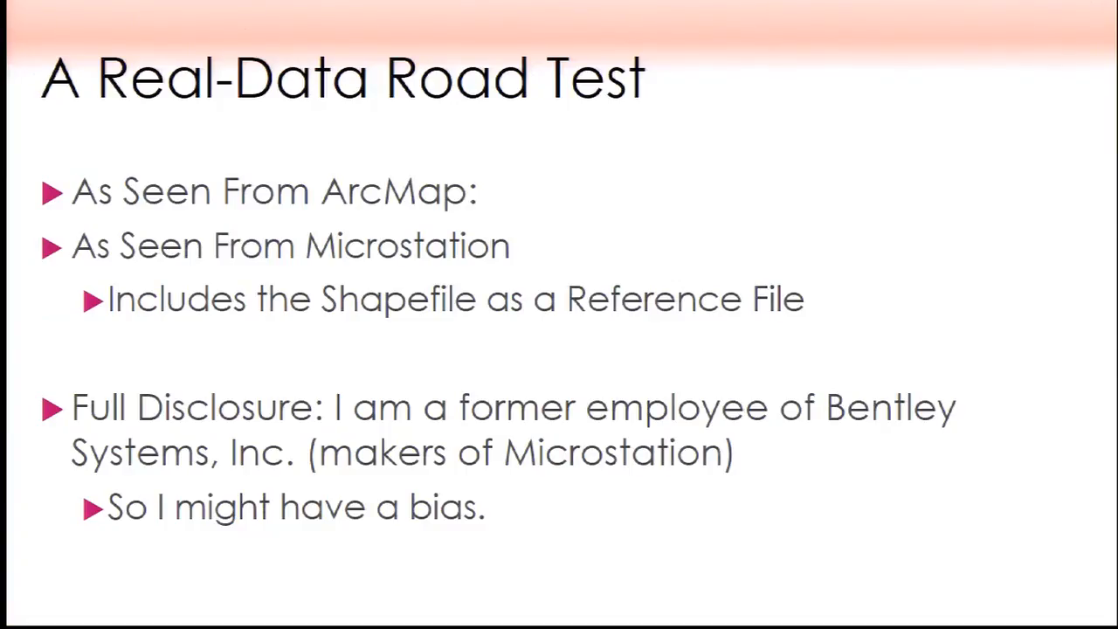
pyautogui.press('Right')
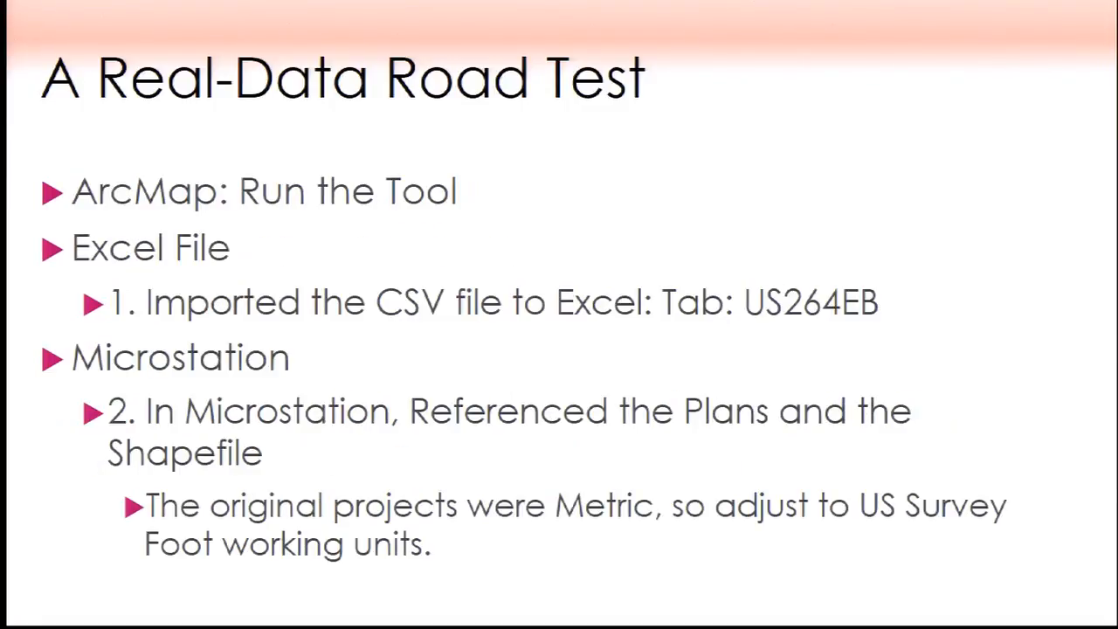
pyautogui.press('Right')
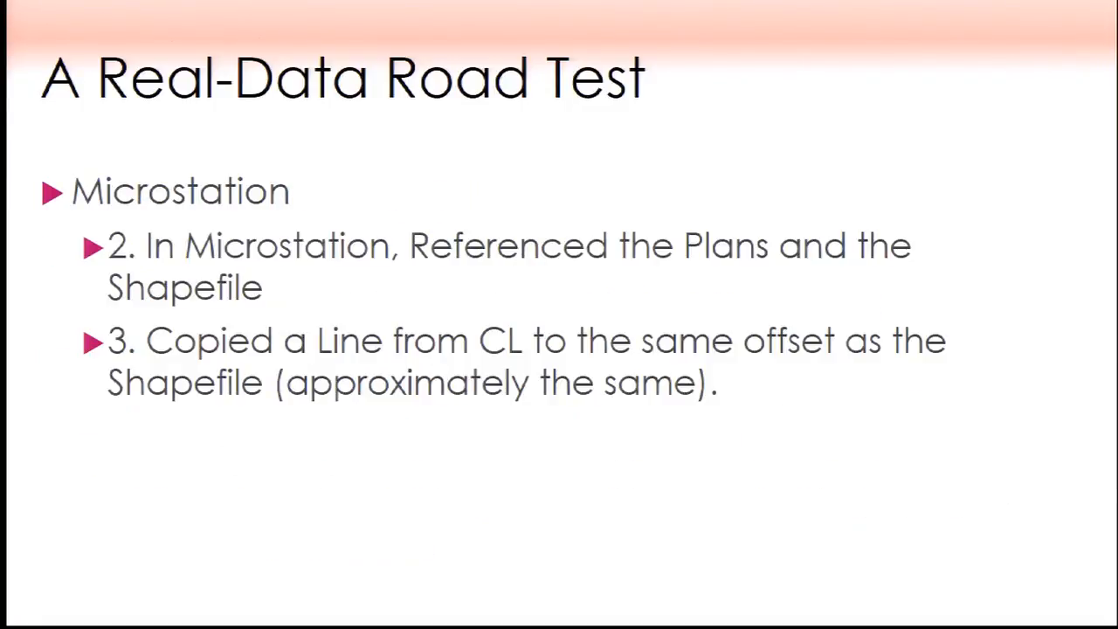